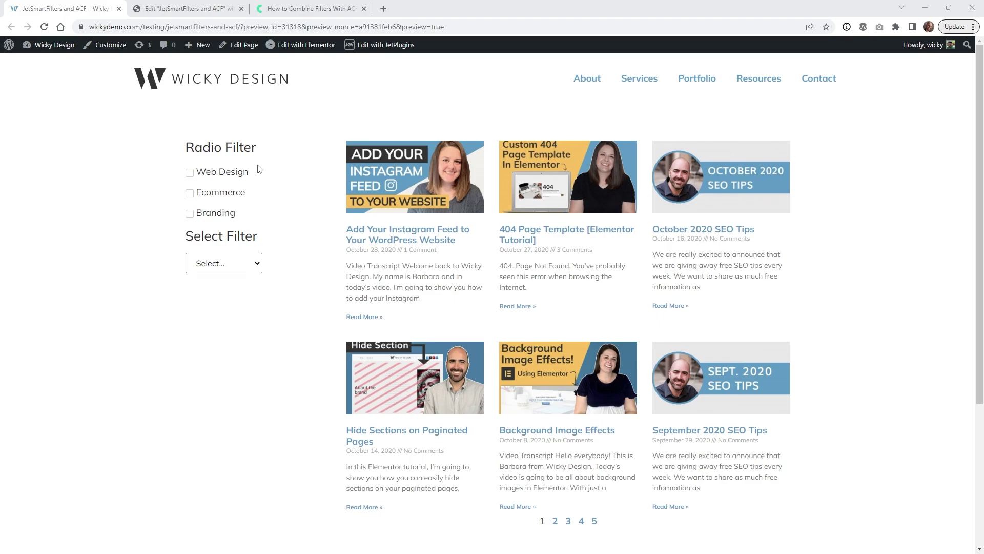
- Bring up the Crocoblock article 'How to Use Filters With the ACF Meta Fields' with Ctrl+3
key(ctrl+3)
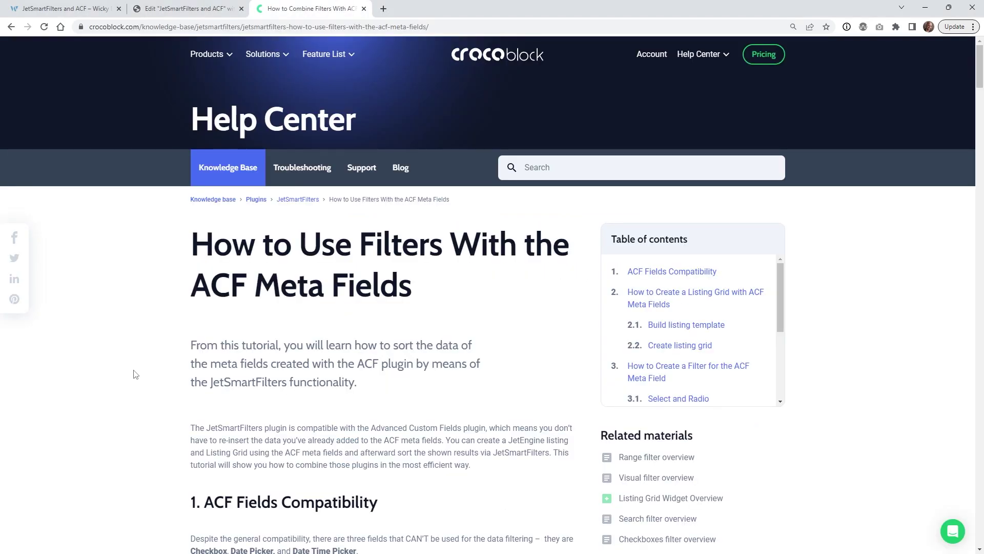
scroll(135, 374, down, 3)
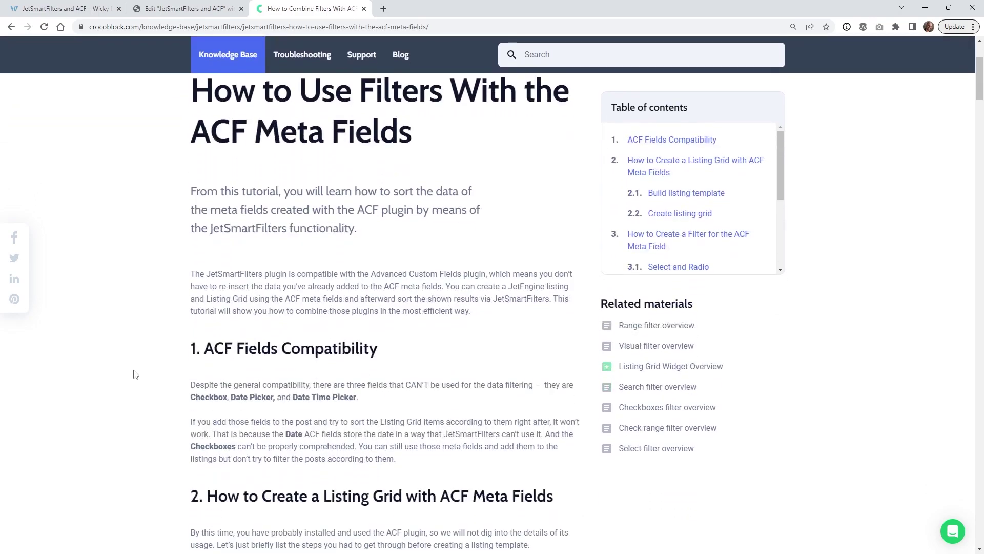
scroll(135, 375, down, 1)
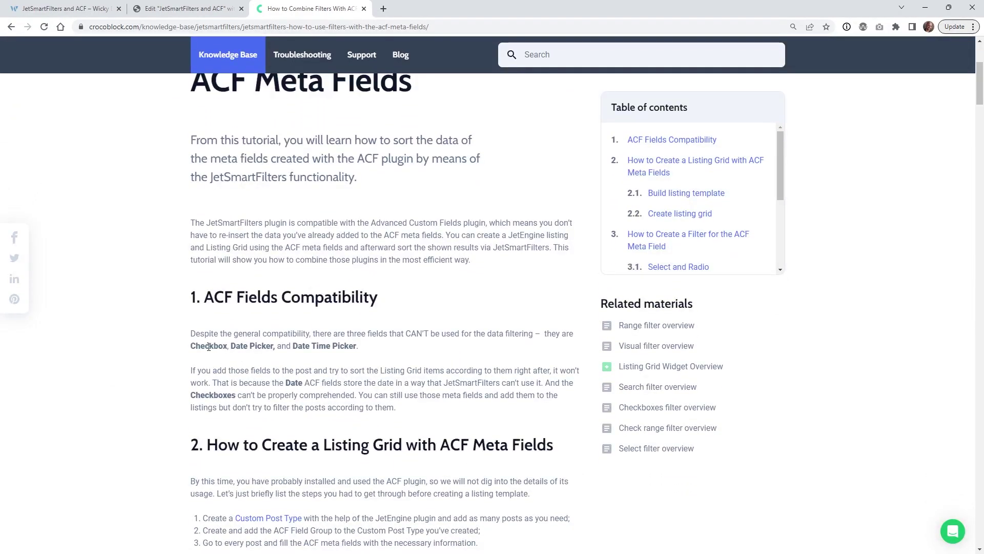
scroll(193, 346, up, 1)
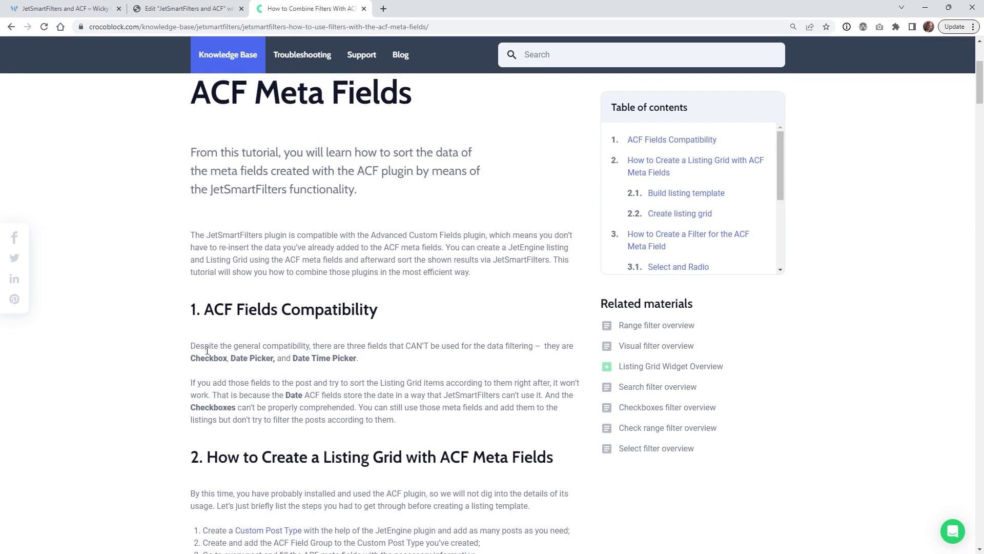
scroll(253, 342, up, 2)
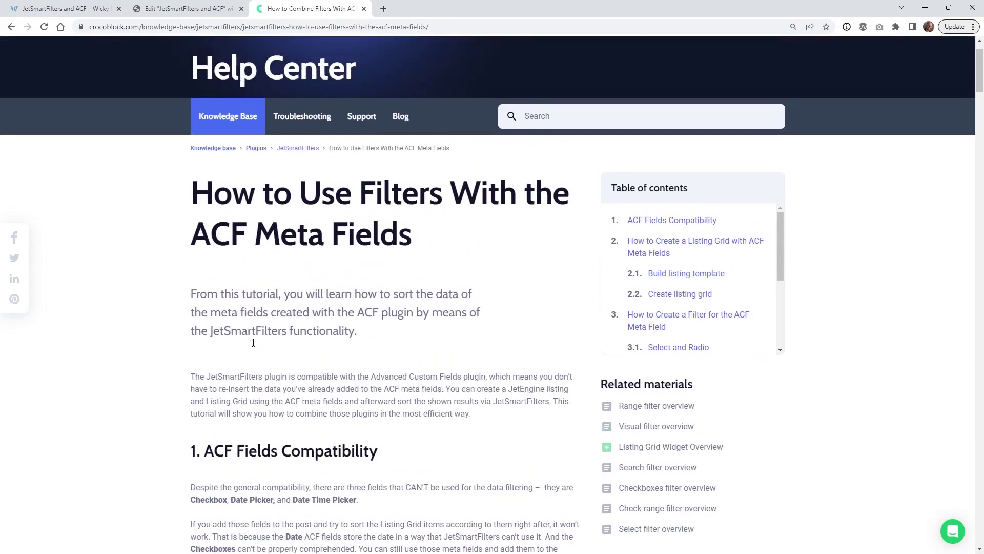
scroll(253, 344, down, 2)
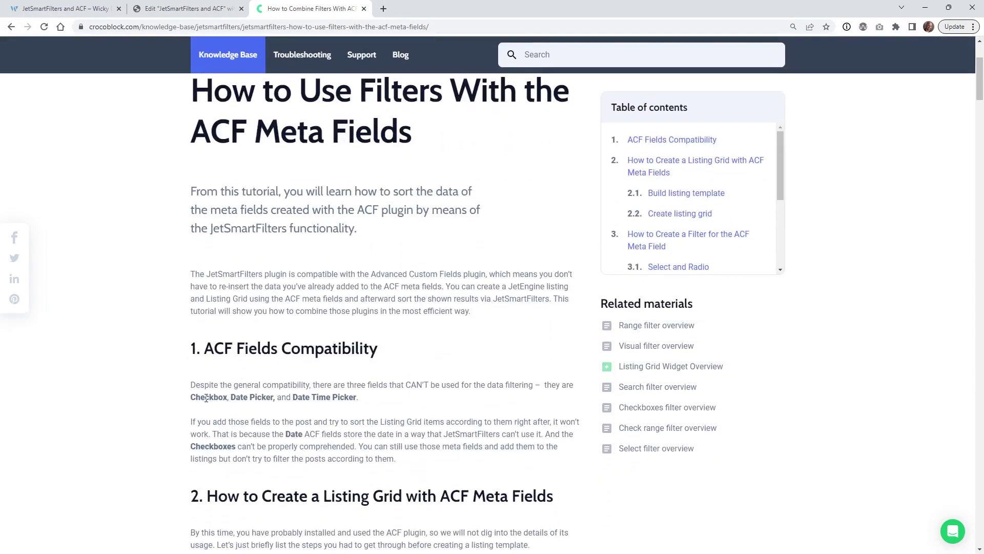
drag(205, 398, 266, 398)
click(222, 399)
- On the Wicky Design page, filter posts by Ecommerce and Branding, then by the 5k-10k budget
click(39, 7)
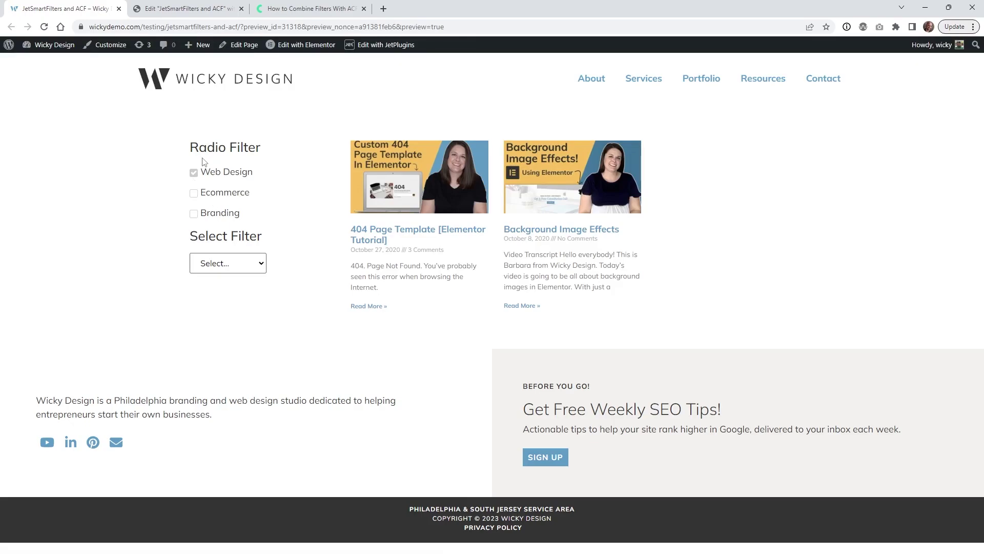
click(222, 195)
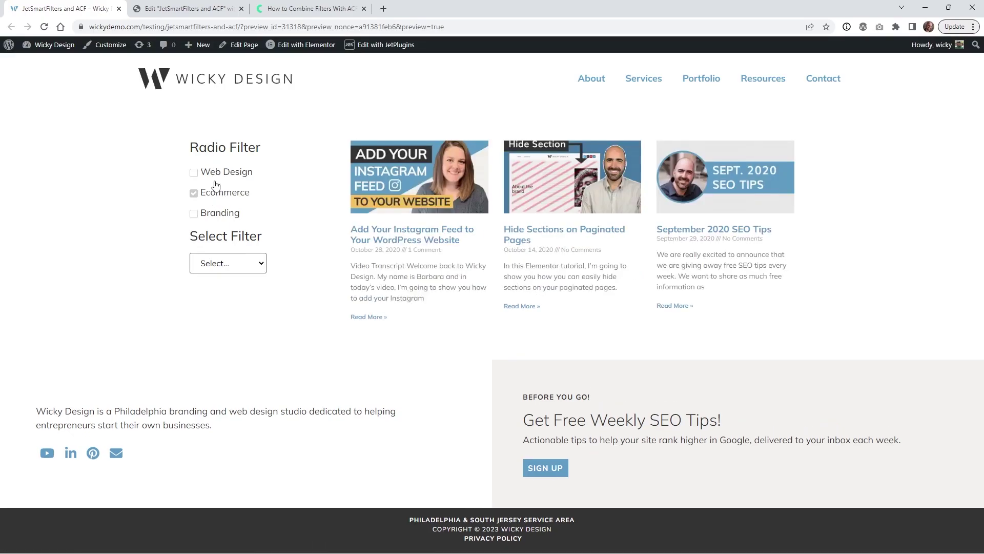
click(217, 214)
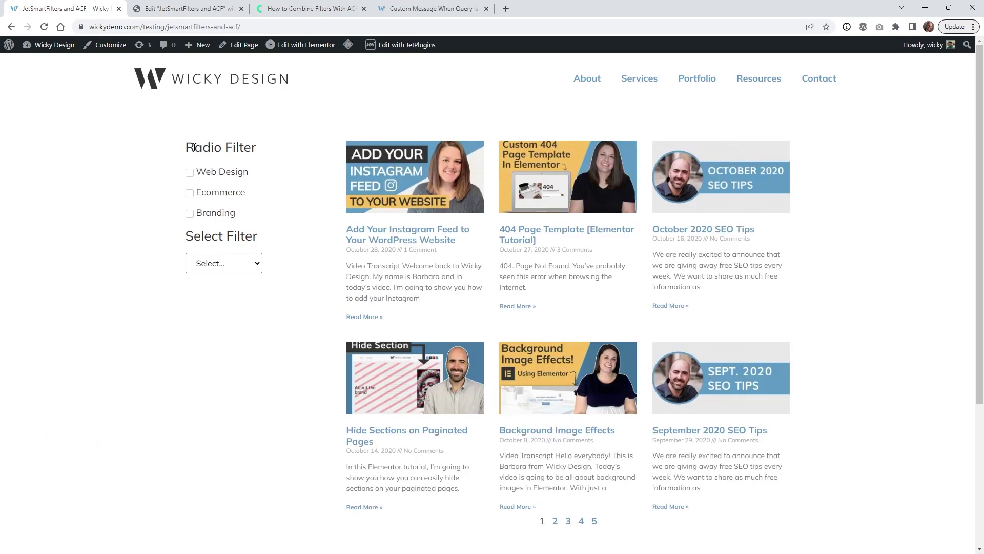
click(235, 269)
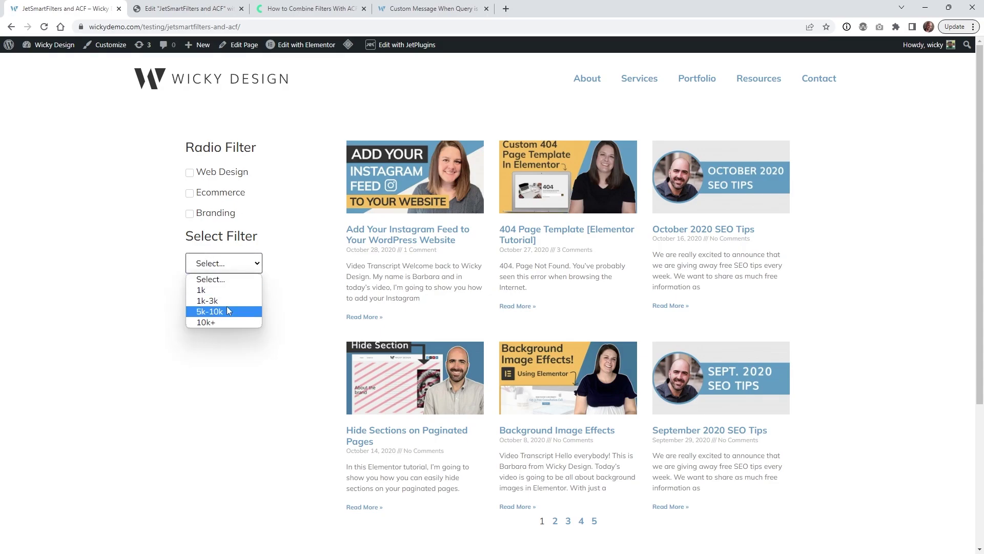
click(228, 311)
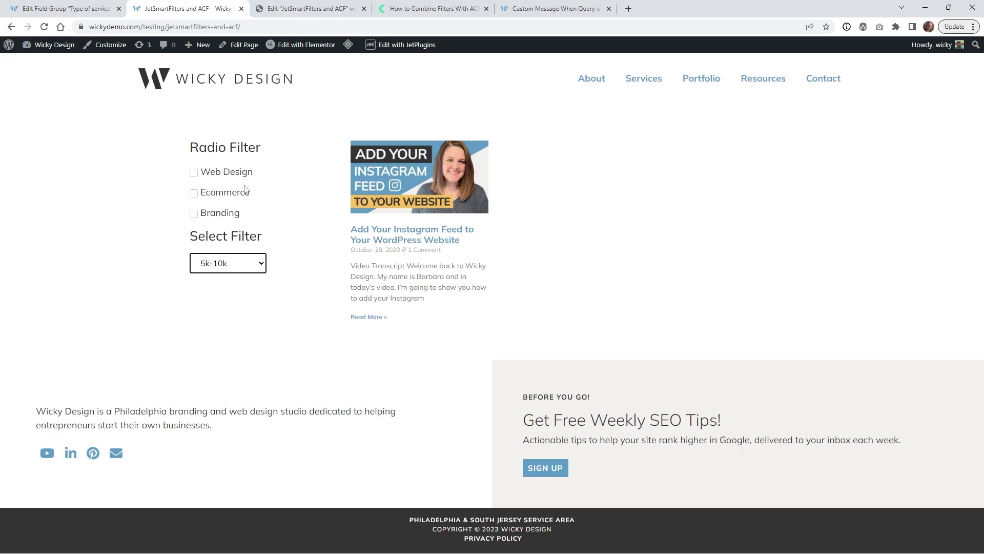
- Copy the field name service_type from the Type of service field group's service type field
click(59, 6)
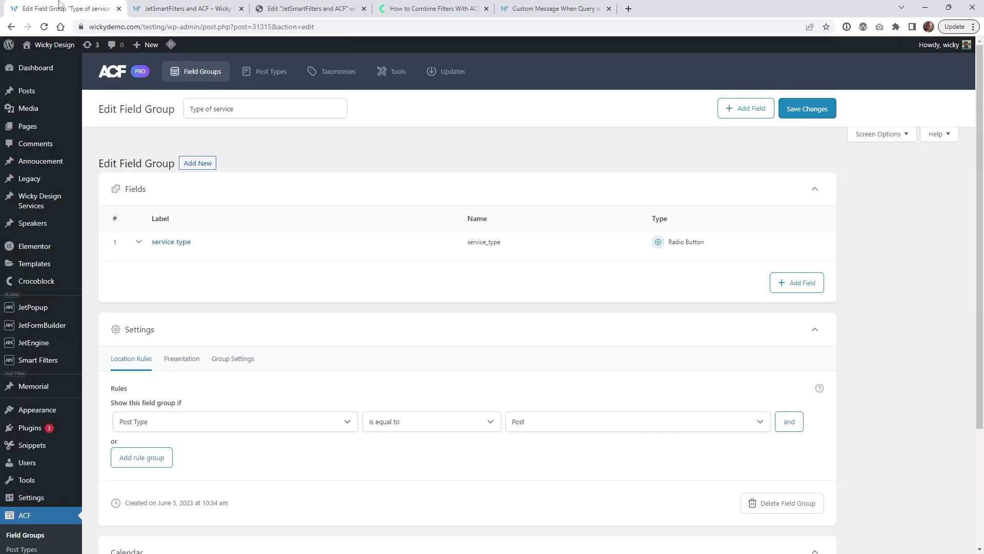
click(139, 243)
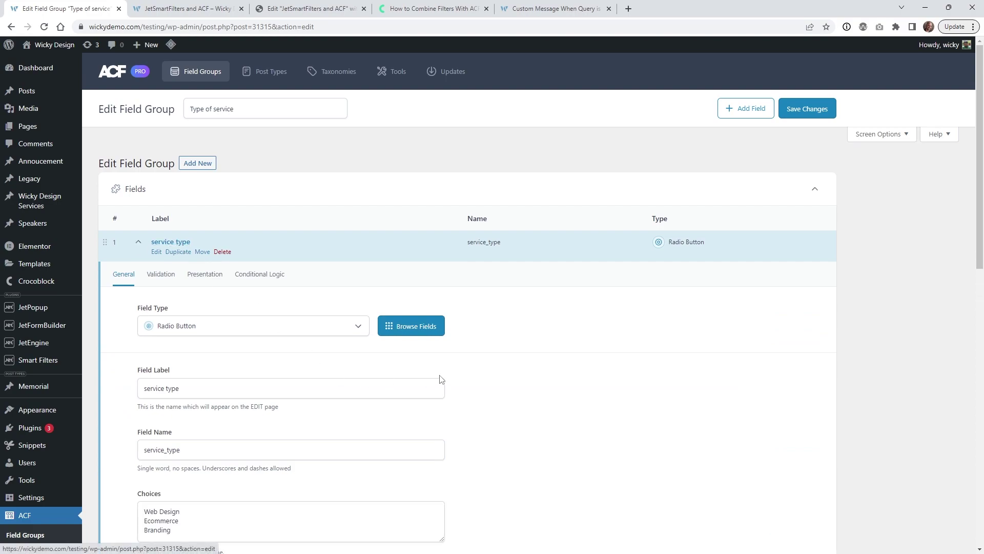
scroll(451, 377, down, 2)
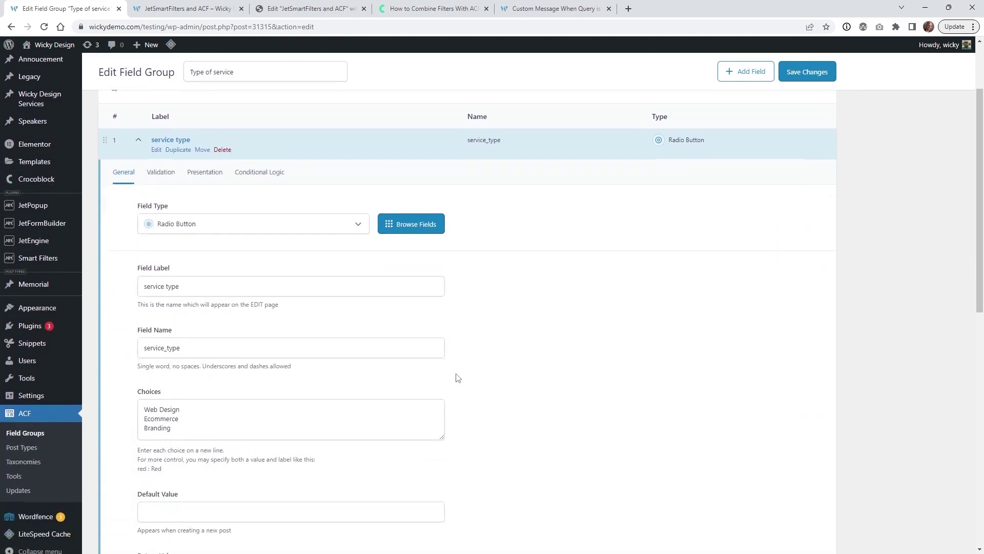
click(156, 342)
double_click(174, 348)
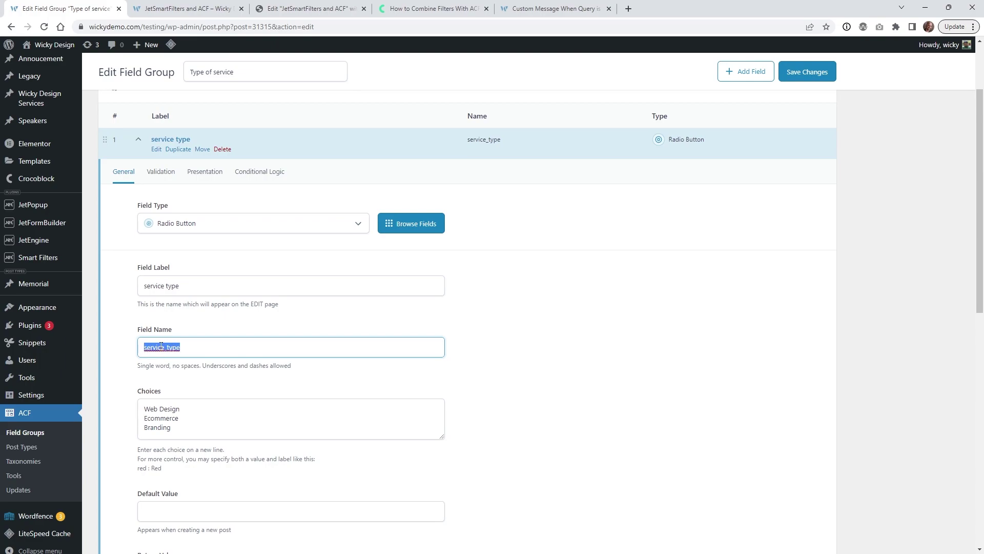
right_click(161, 346)
click(223, 434)
click(624, 306)
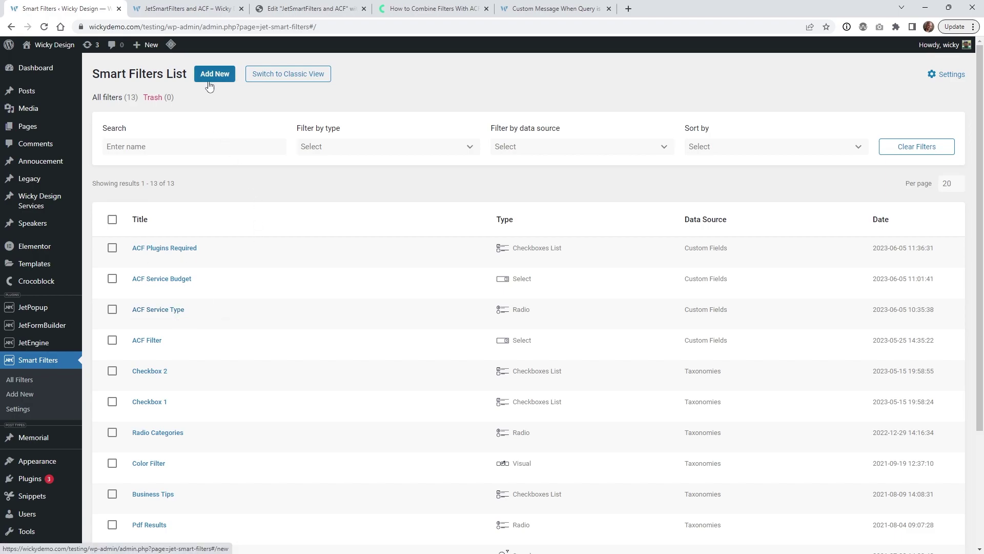
- Open the ACF Service Type filter and review its Data Source options
click(157, 310)
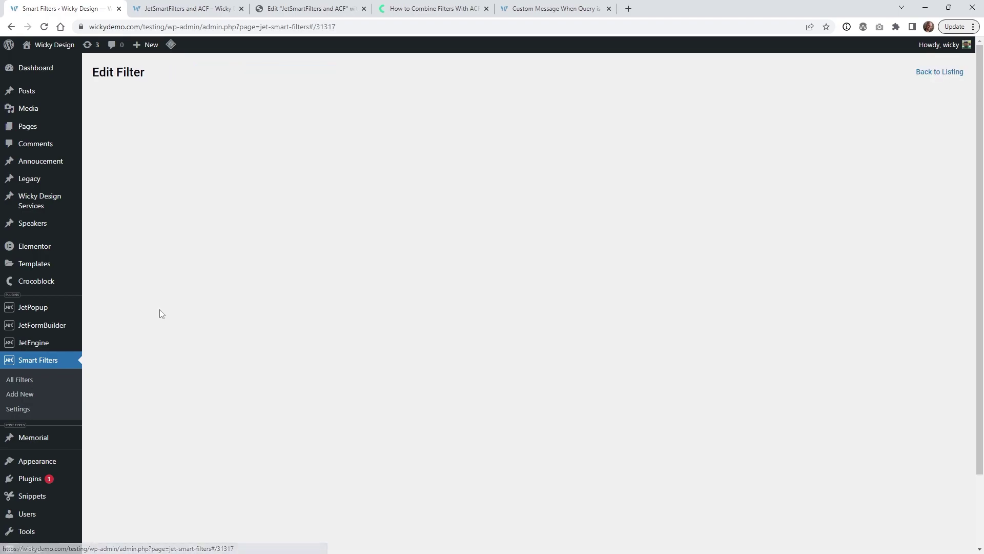
scroll(151, 295, down, 1)
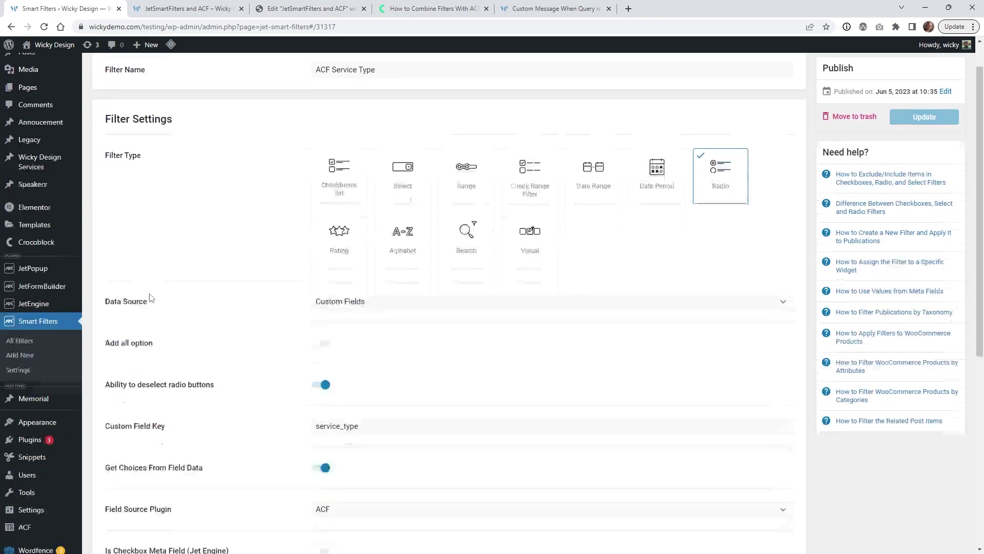
scroll(209, 254, up, 1)
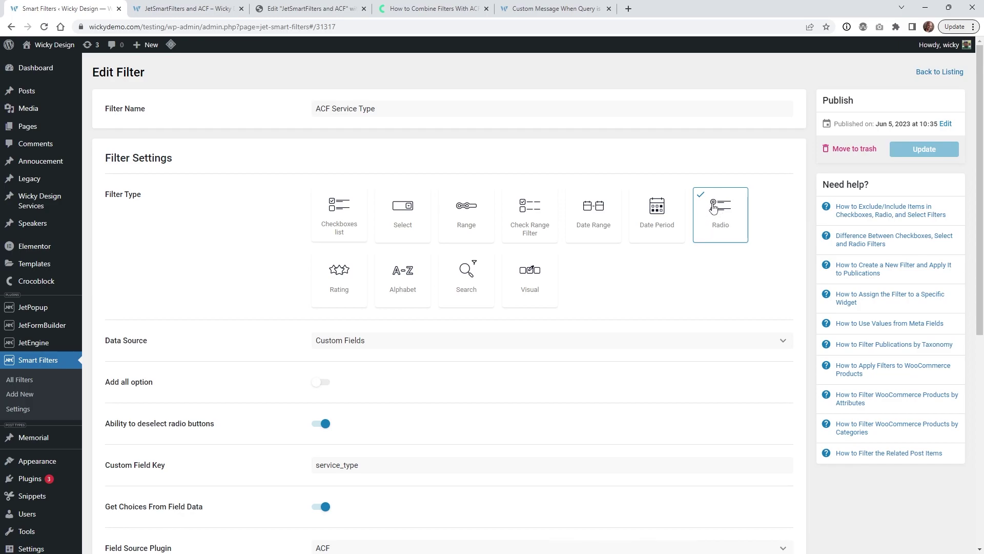
click(369, 344)
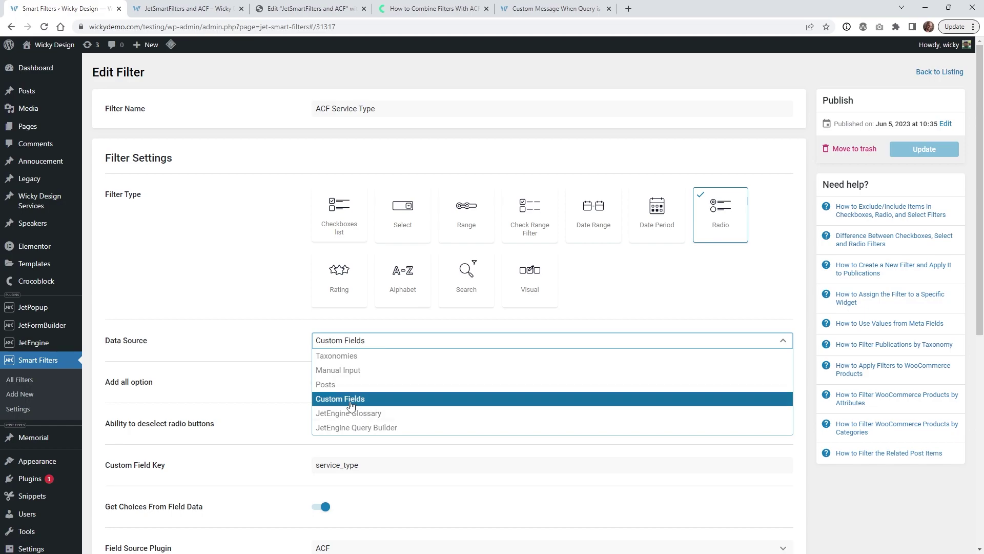
- Keep Custom Fields as data source, key service_type, with ACF as the field source plugin
click(350, 398)
scroll(263, 391, down, 2)
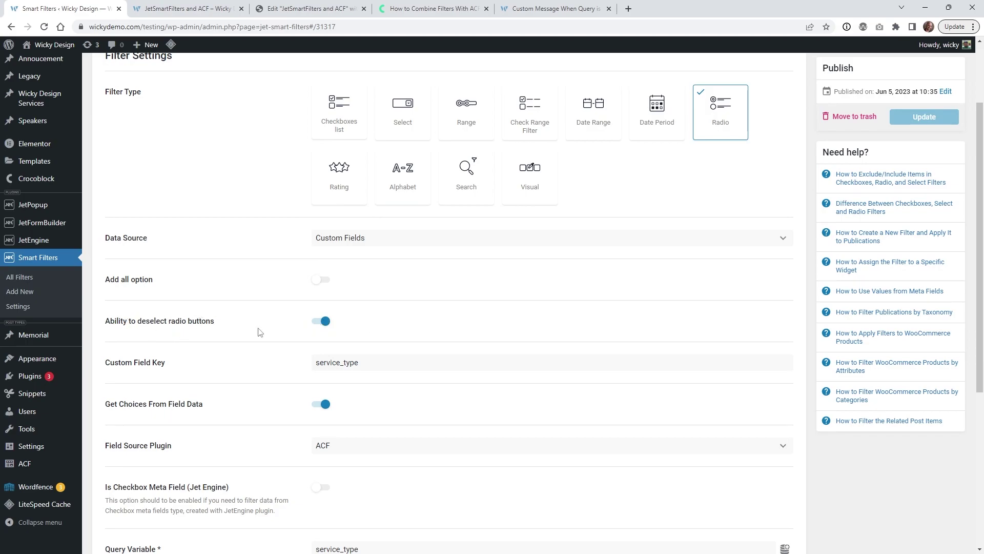
scroll(260, 332, down, 1)
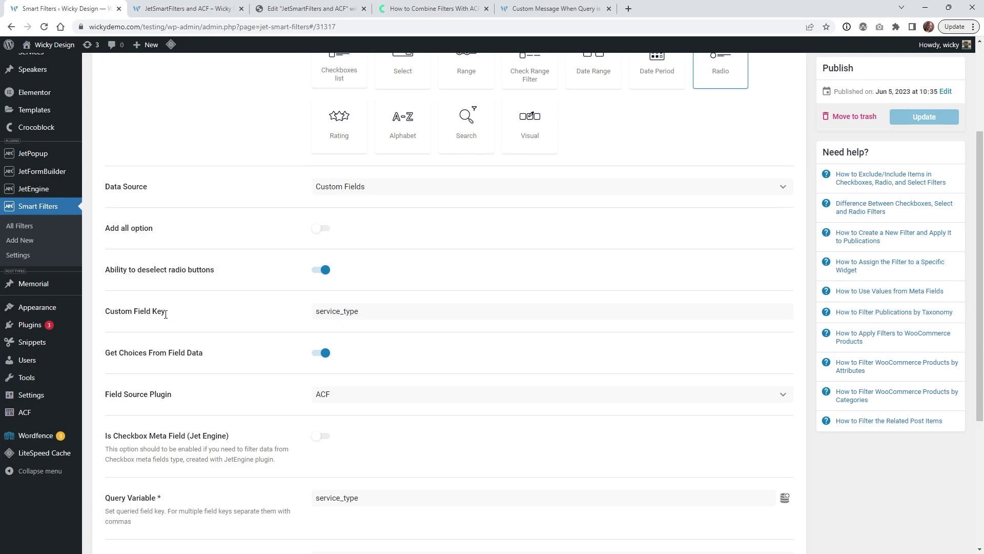
click(323, 311)
key(ctrl+a)
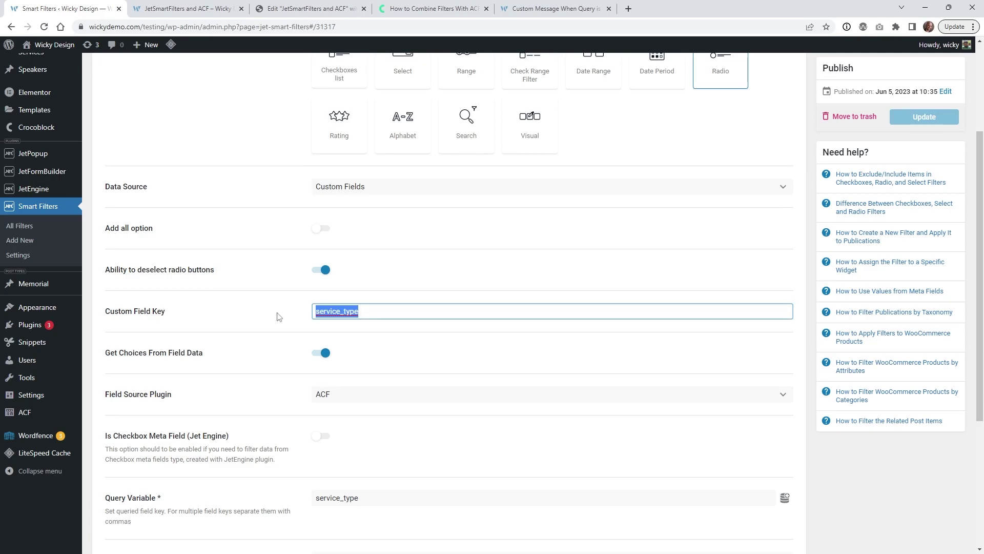
click(165, 367)
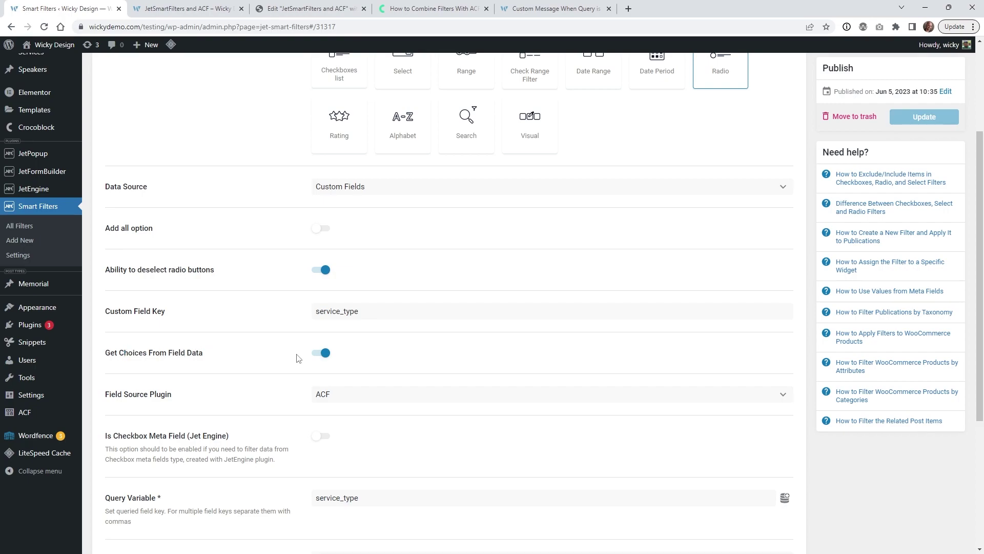
click(348, 400)
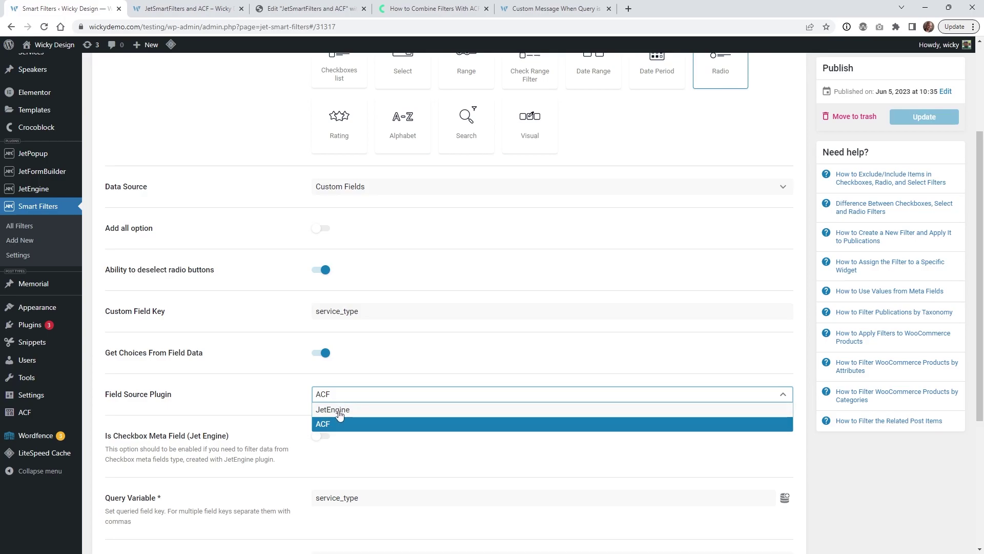
click(311, 420)
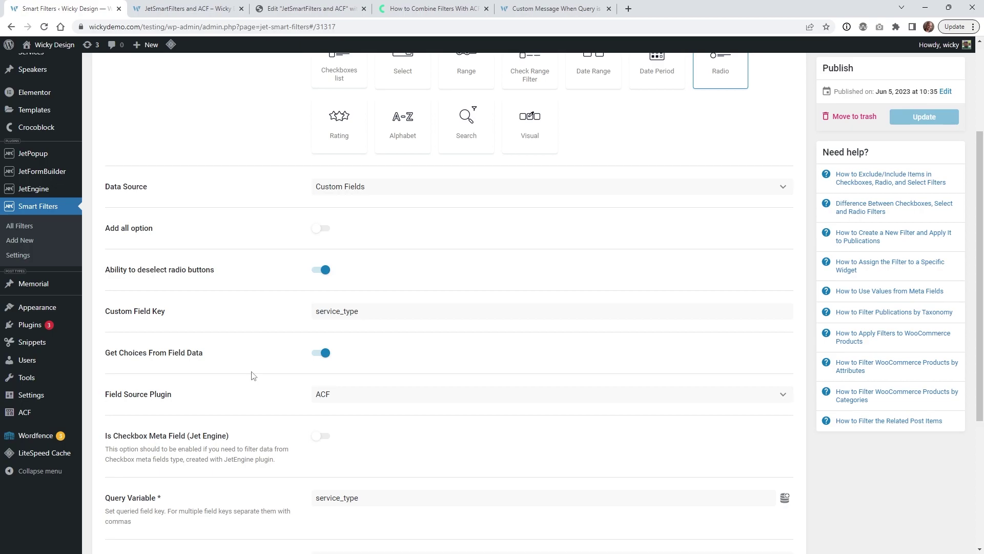
- Confirm query variable service_type with the Equals (=) comparison operator
scroll(251, 375, down, 3)
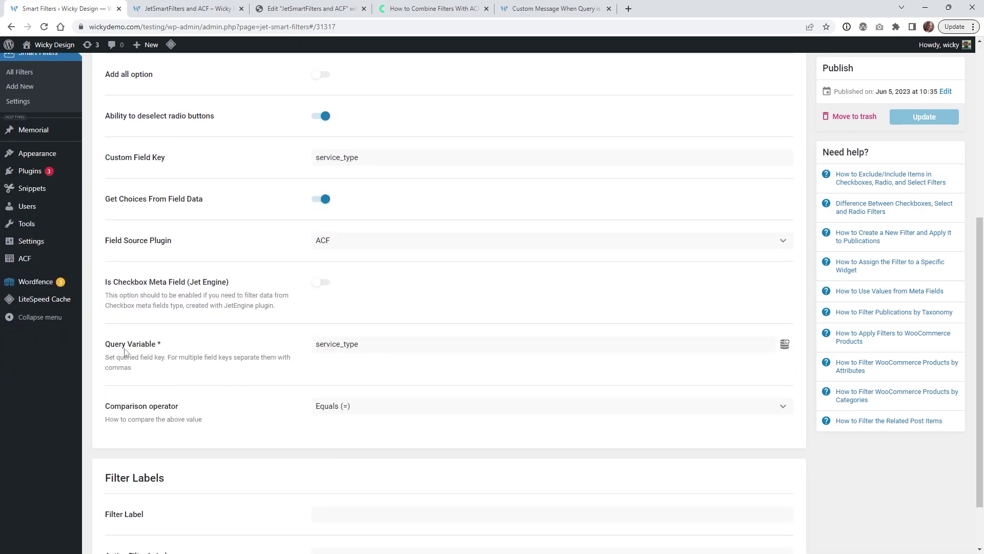
click(350, 343)
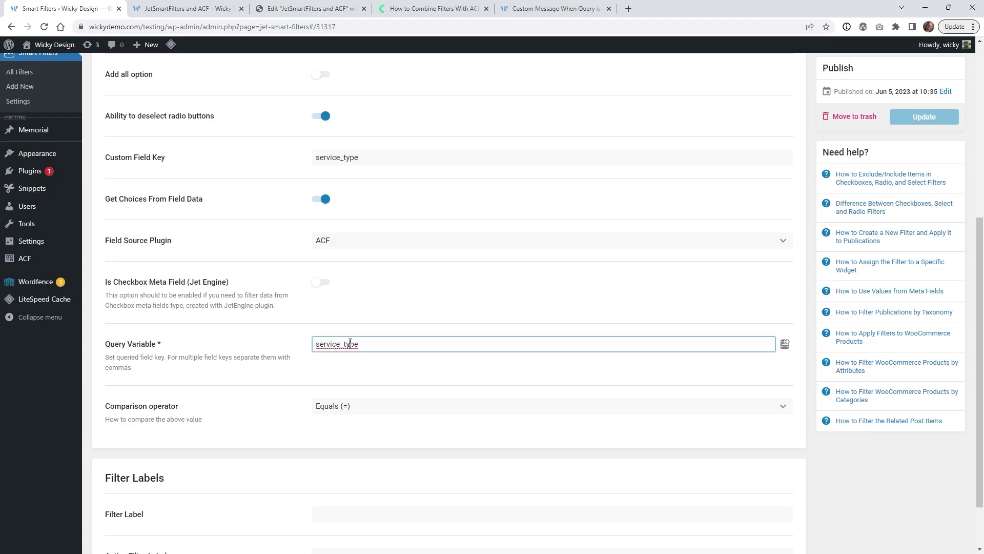
double_click(380, 347)
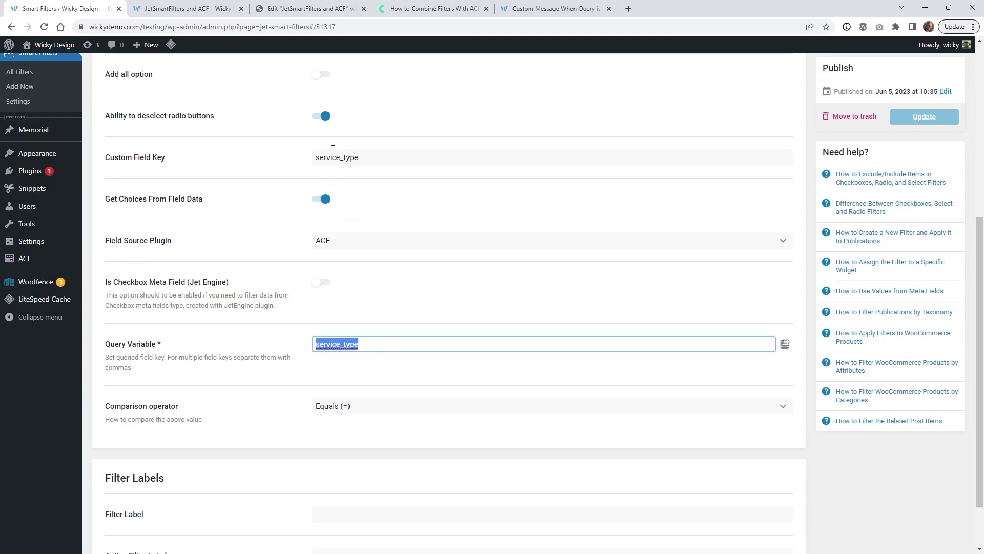
click(334, 407)
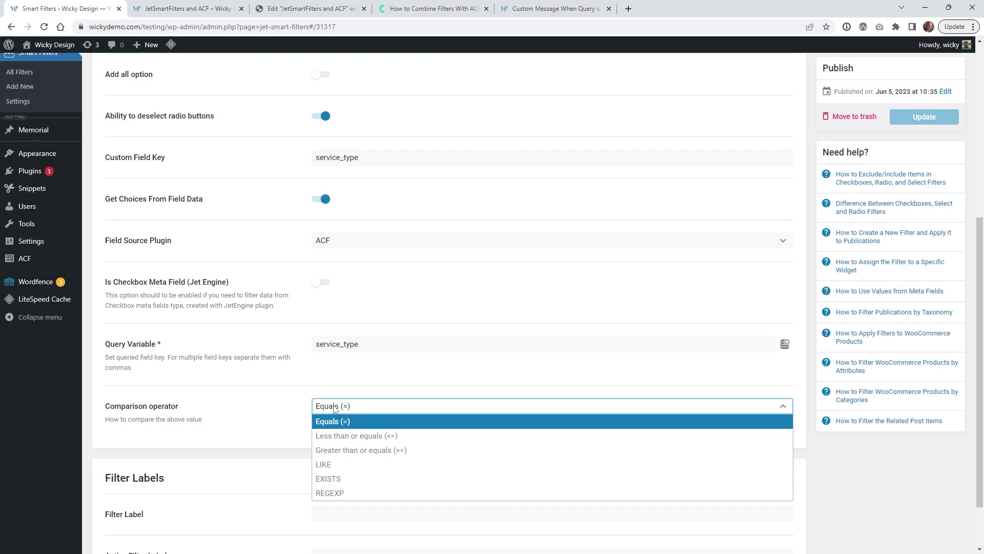
click(267, 416)
scroll(267, 416, up, 3)
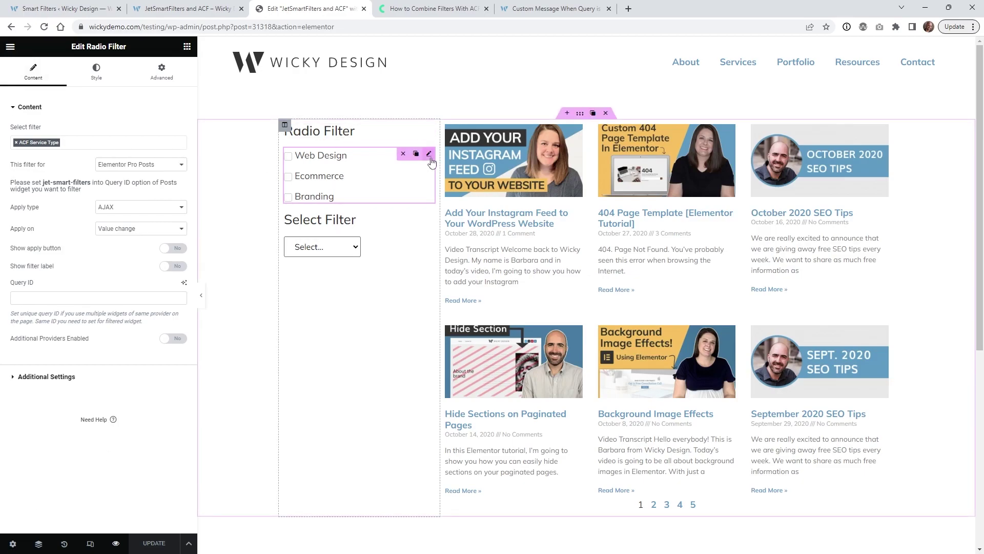
- Confirm the Radio Filter uses ACF Service Type for Elementor Pro Posts, then edit the Posts widget
click(77, 141)
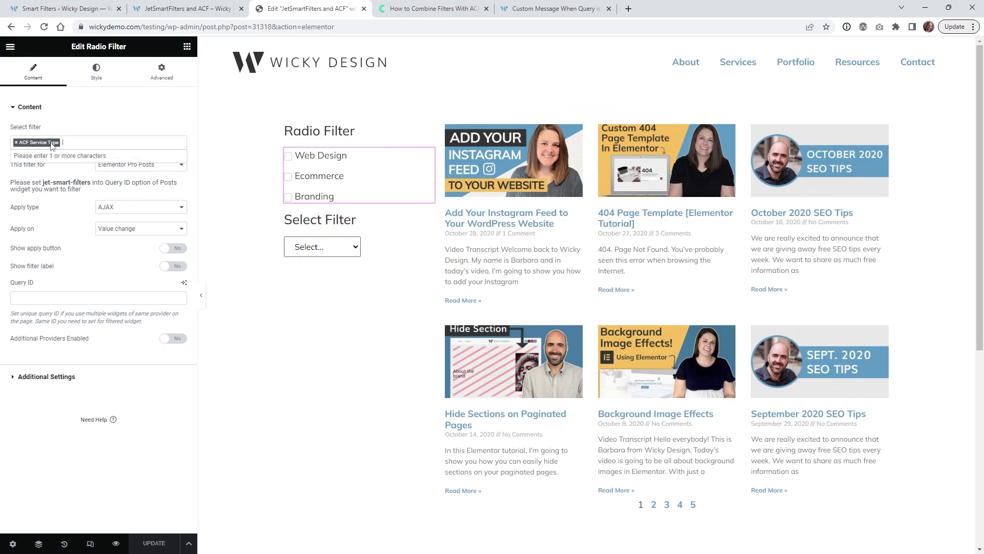
click(103, 494)
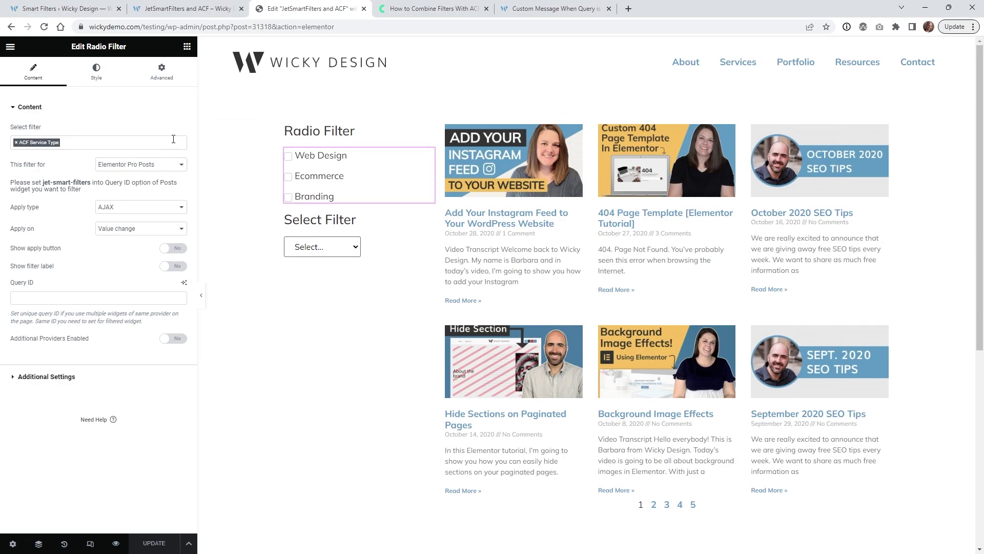
click(122, 169)
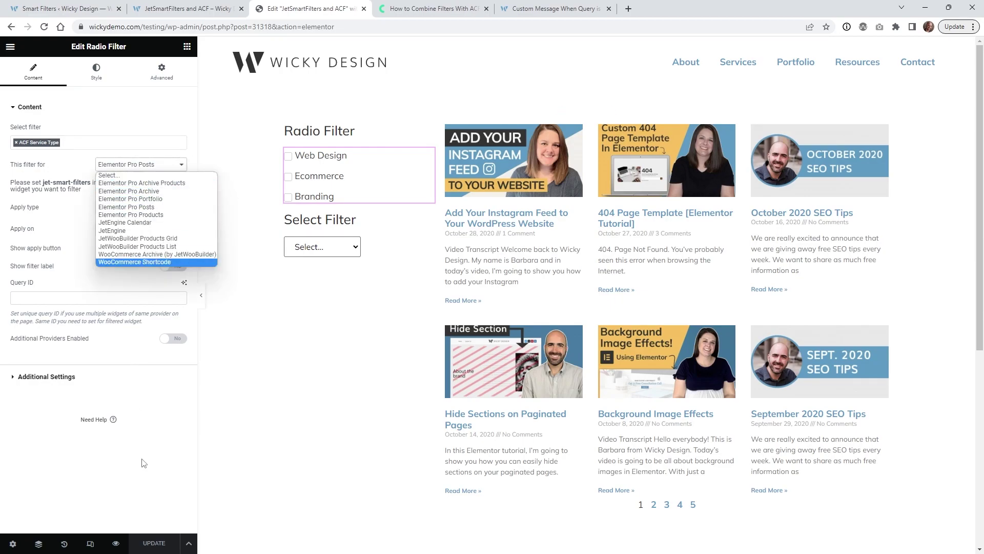
click(149, 475)
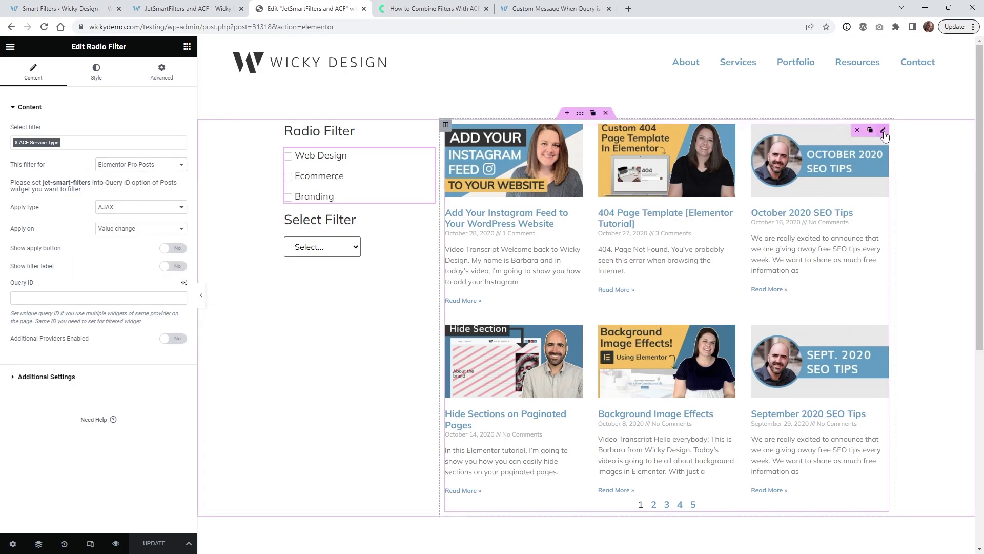
click(883, 131)
click(28, 107)
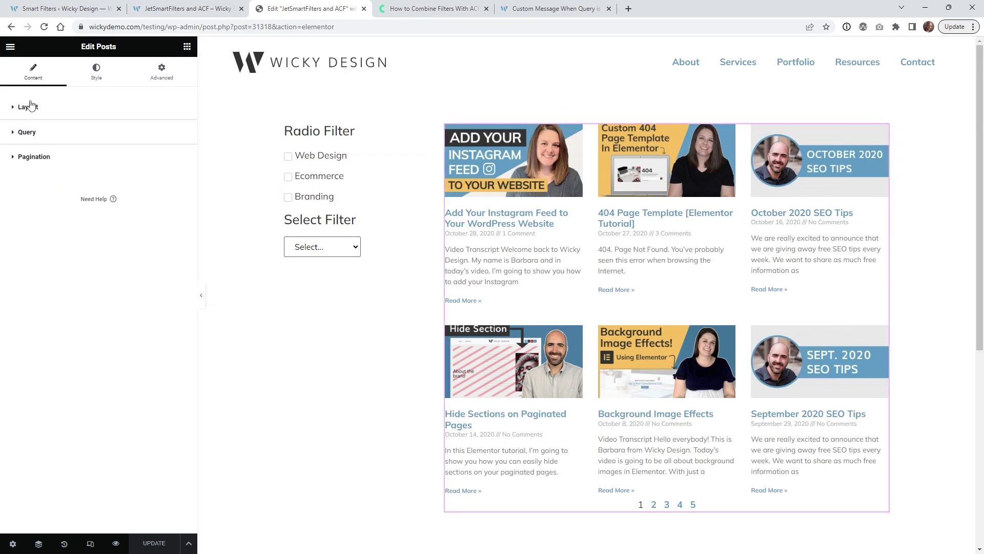
- Check the Posts Query ID jet-smart-filters matches the one named in the Radio Filter's help text
click(45, 133)
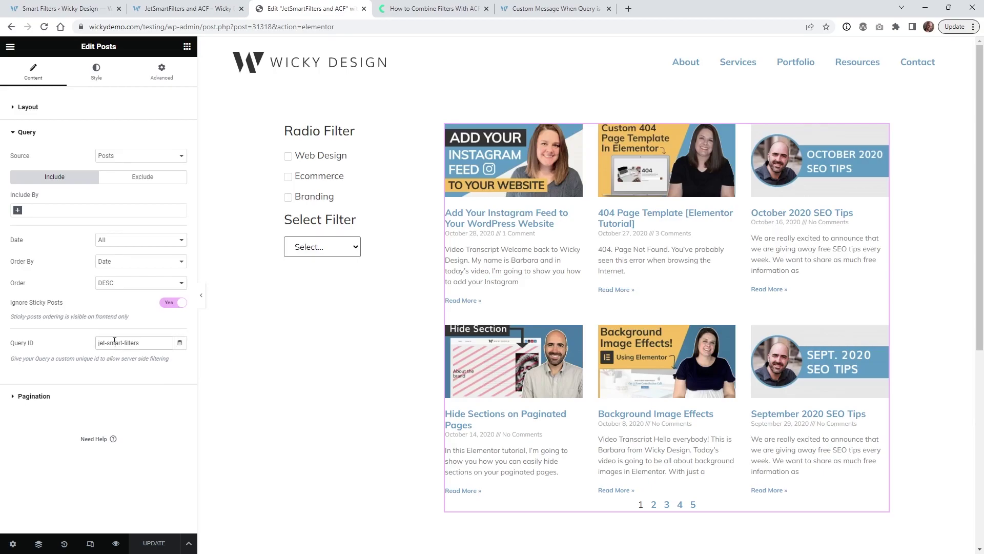
drag(146, 340, 96, 343)
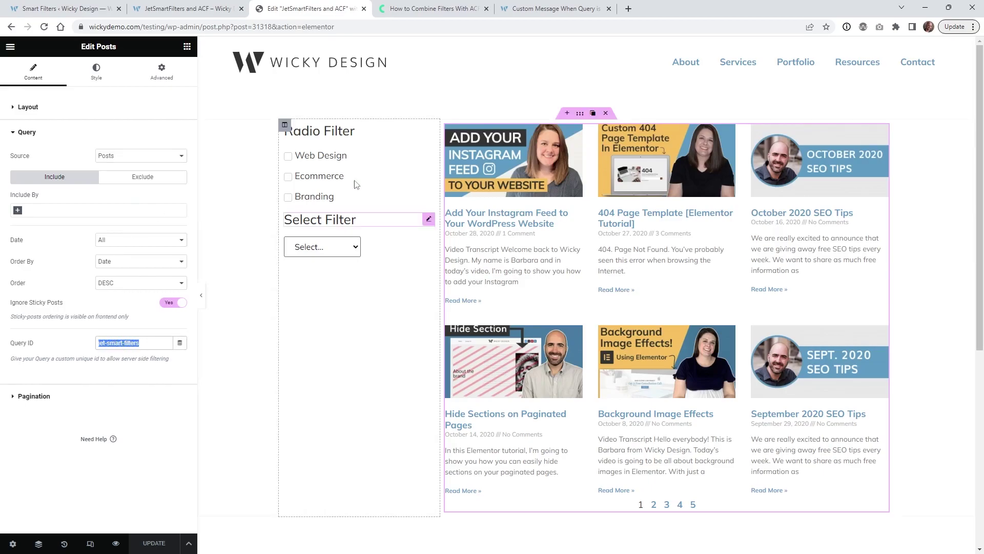
click(429, 155)
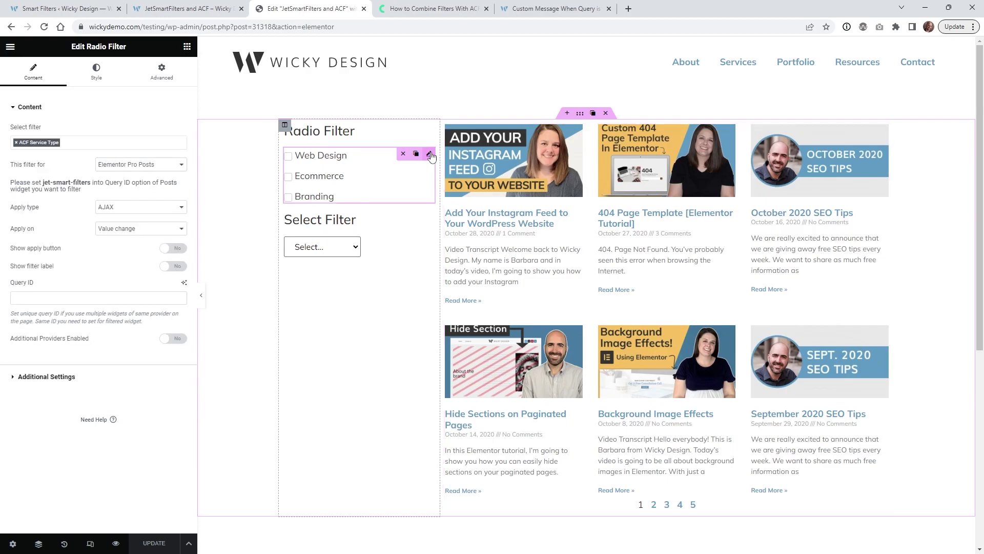
triple_click(43, 183)
drag(43, 183, 92, 184)
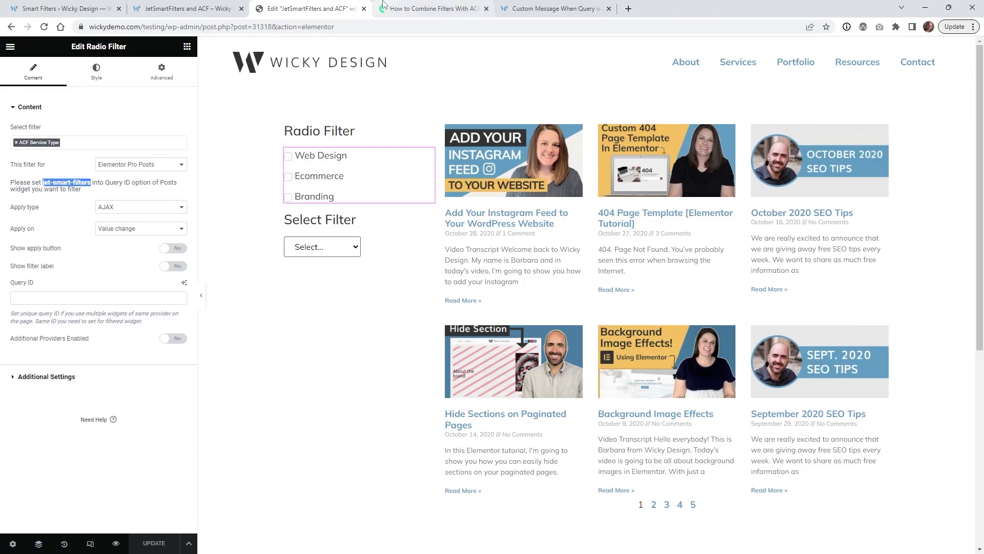
- On the front end, reset the budget filter and try Ecommerce, Web Design and Branding, ending on Ecommerce
click(216, 5)
click(208, 193)
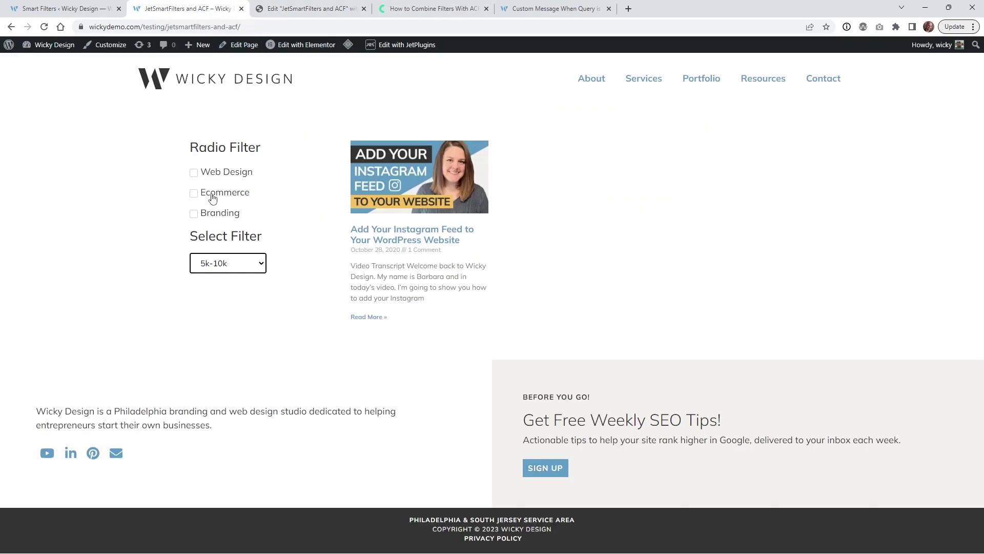
click(229, 267)
click(228, 280)
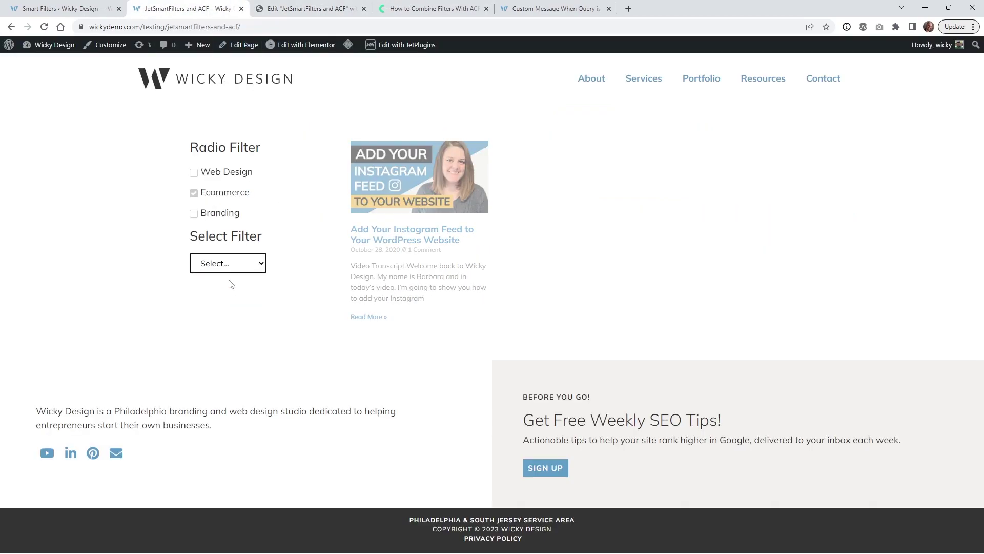
click(226, 176)
click(227, 216)
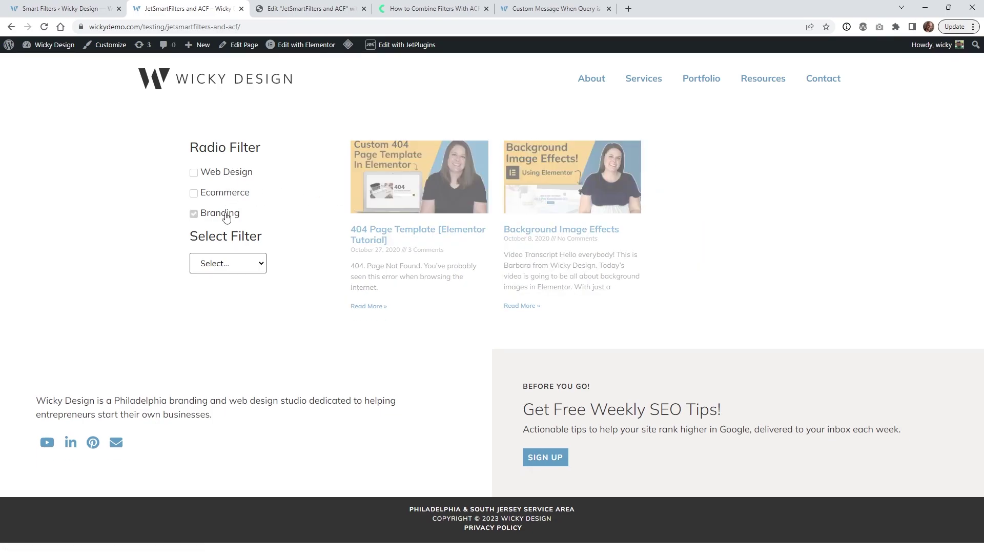
click(222, 194)
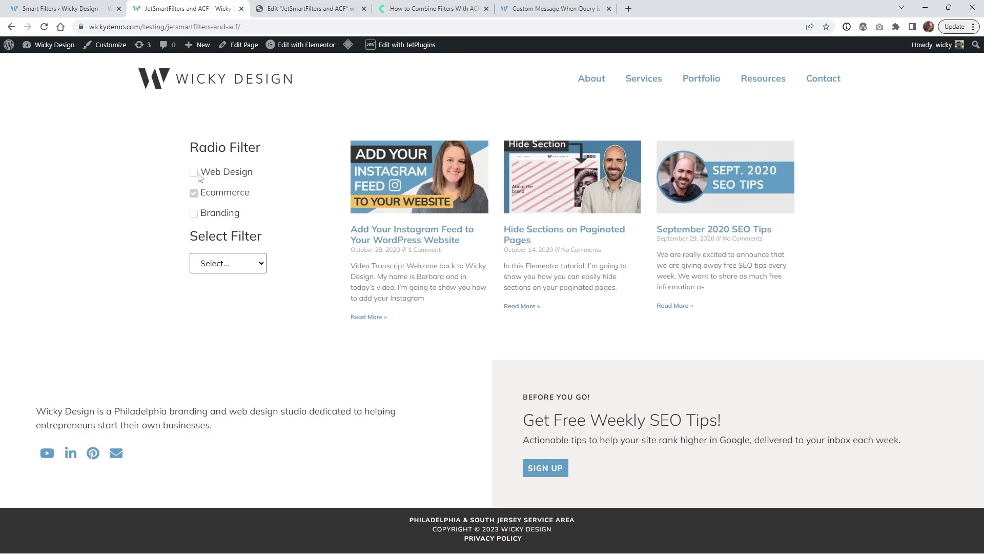
- Look over the budget ranges, then open the ACF Budget field group
click(239, 267)
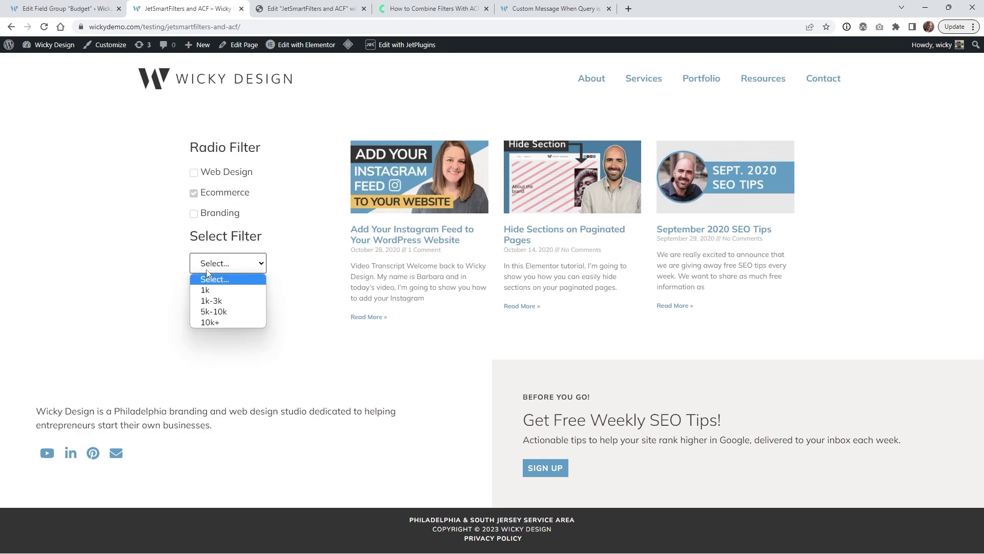
click(136, 268)
click(51, 5)
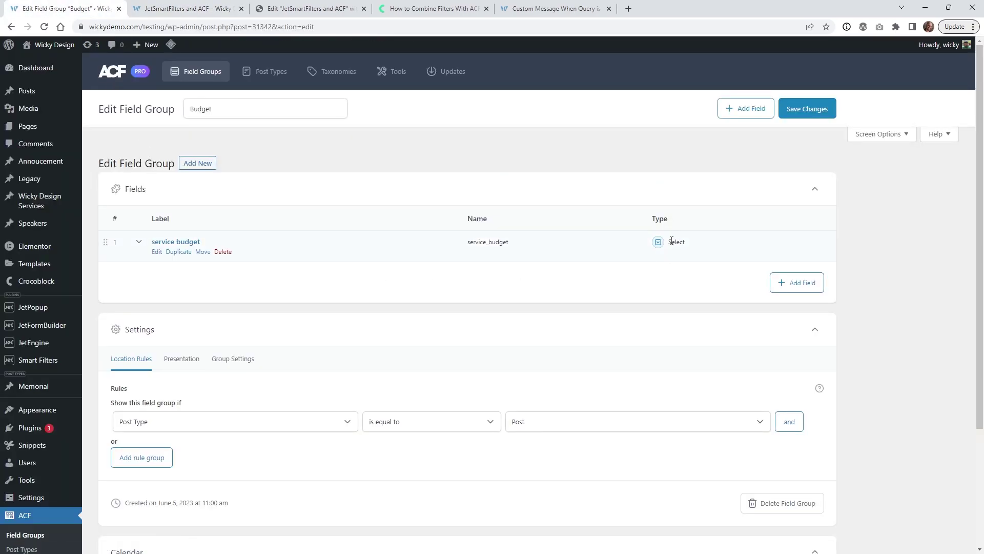
- Note the service budget field's name service_budget, then go to the Smart Filters list
click(139, 243)
scroll(144, 380, down, 1)
scroll(144, 380, down, 1)
drag(206, 399, 140, 399)
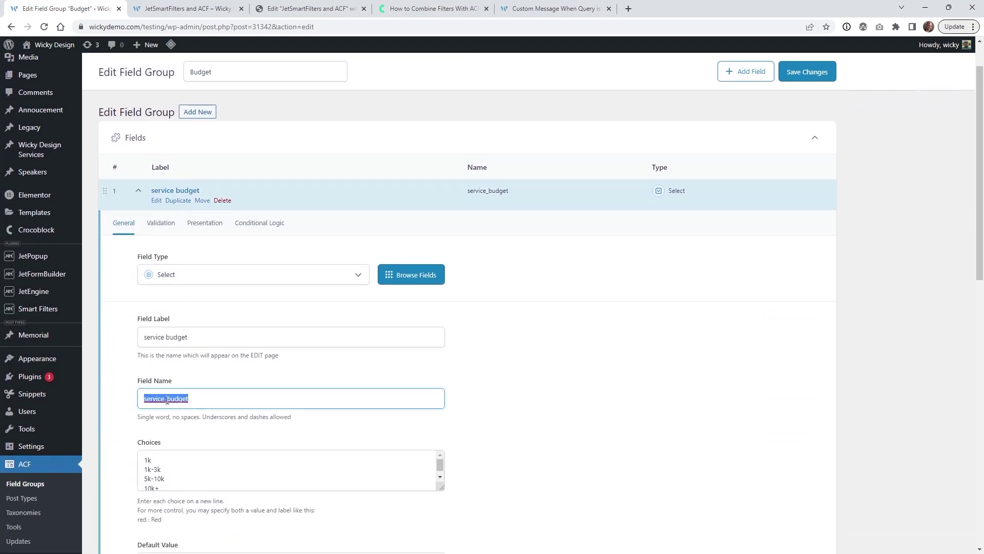
click(39, 313)
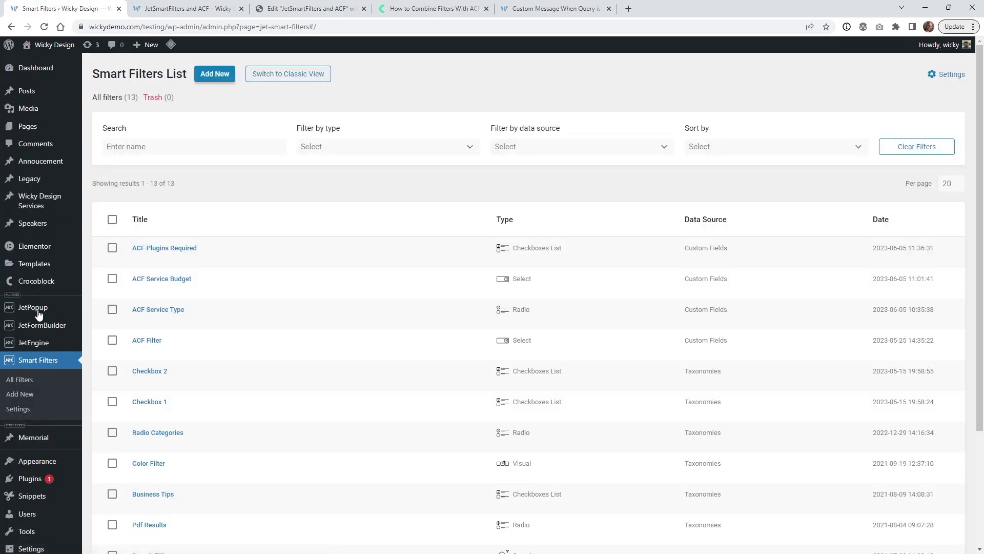
- Open the ACF Service Budget filter and confirm its Custom Field Key is service_budget
mouse_move(184, 282)
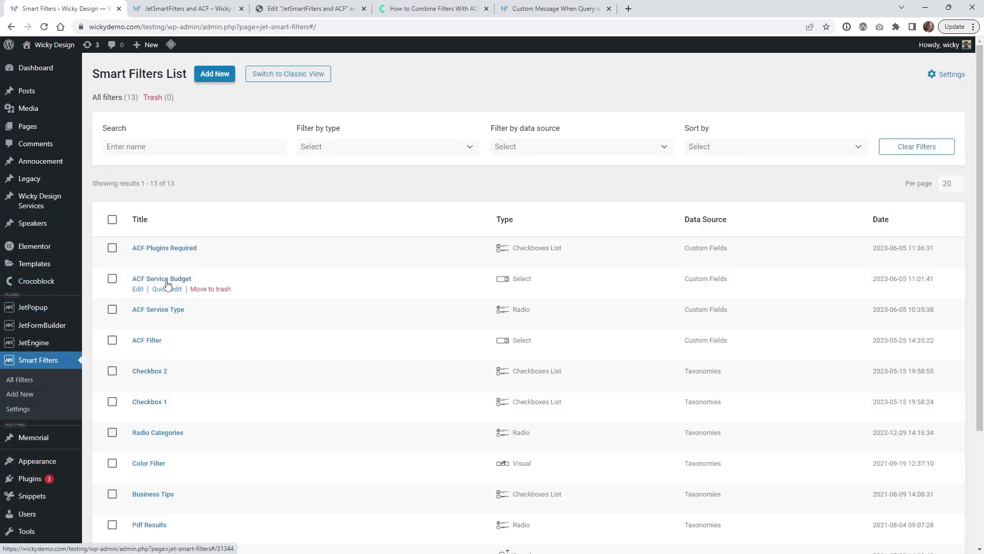
click(167, 280)
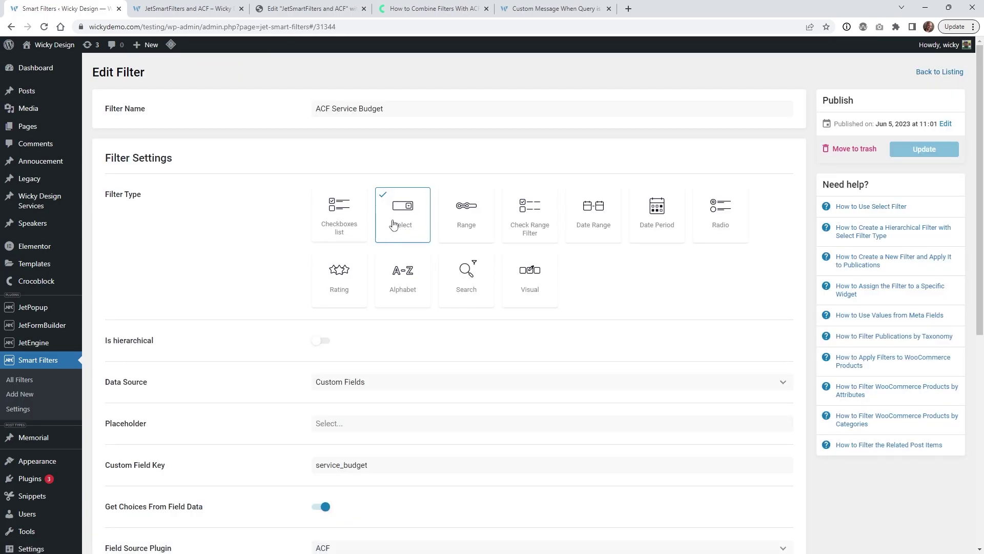
scroll(220, 275, down, 3)
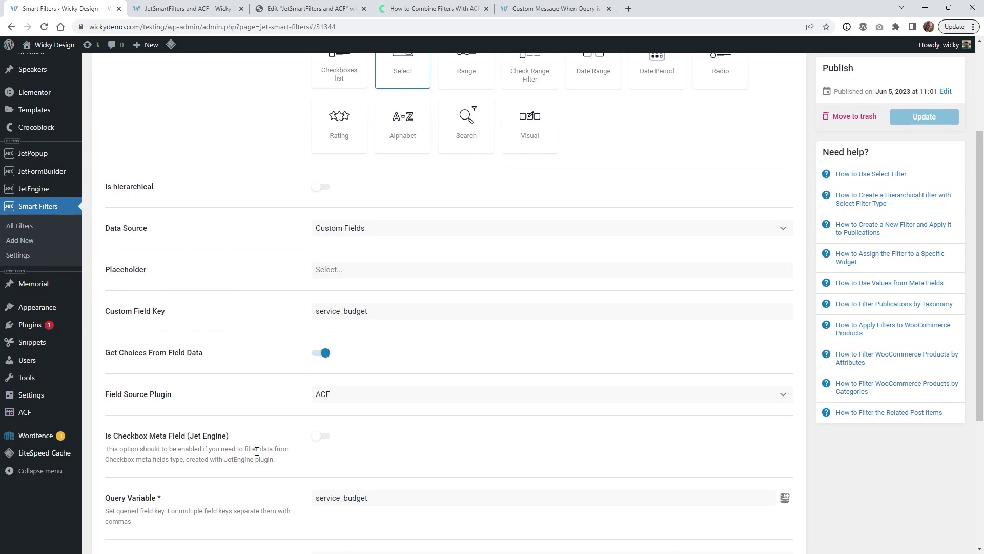
click(368, 230)
click(368, 231)
drag(387, 311, 280, 322)
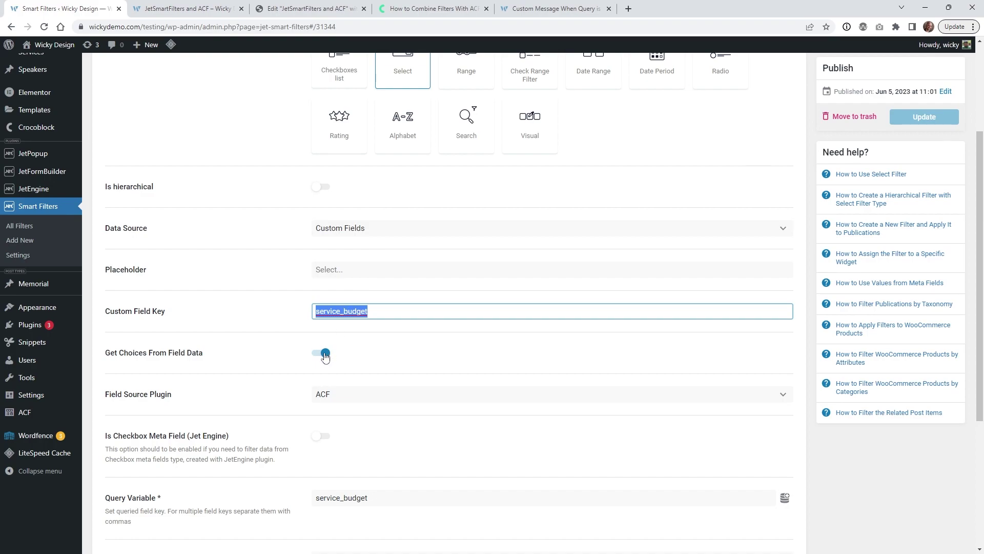
- Keep Get Choices From Field Data on, ACF source, query variable service_budget, and update the filter
click(320, 353)
click(320, 354)
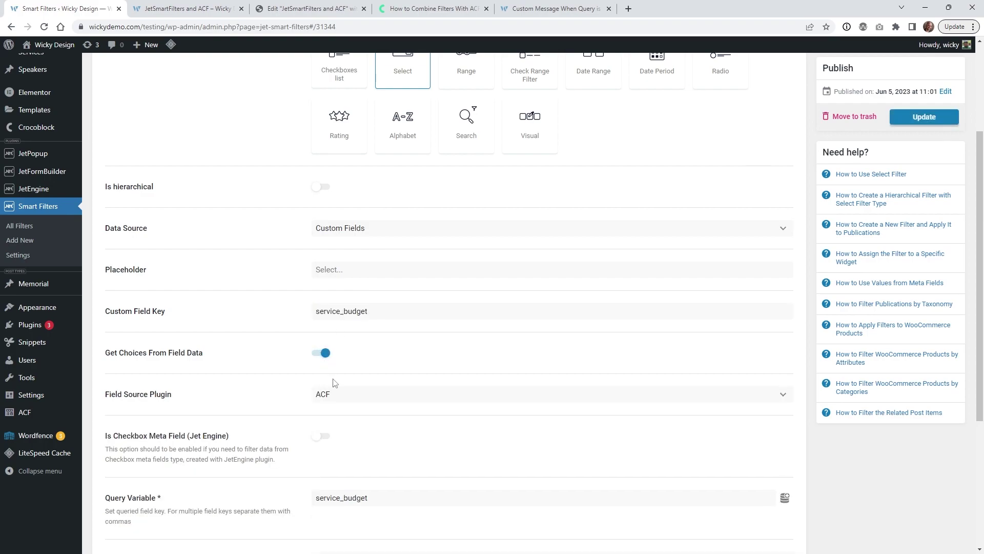
click(338, 399)
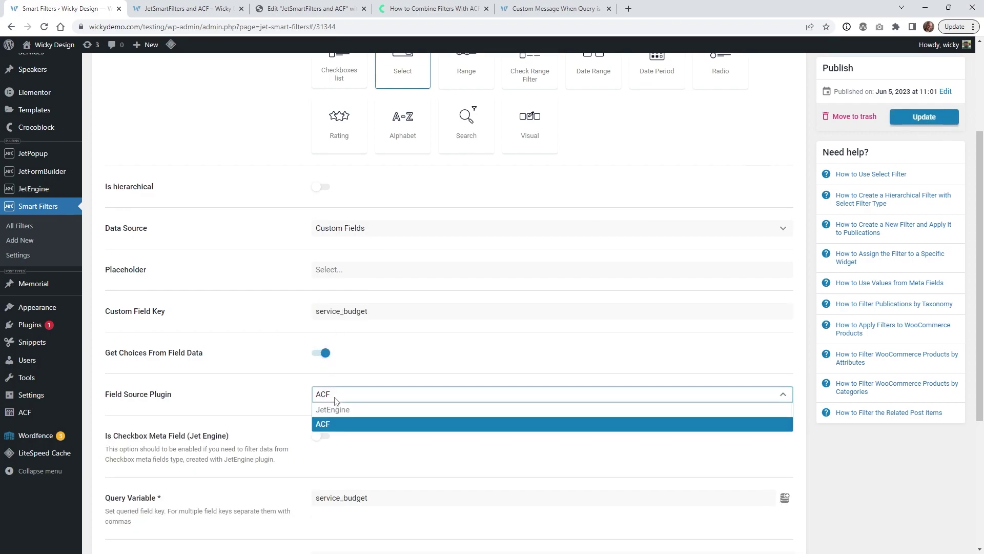
click(211, 380)
scroll(252, 372, down, 3)
drag(350, 343, 300, 351)
scroll(330, 345, down, 2)
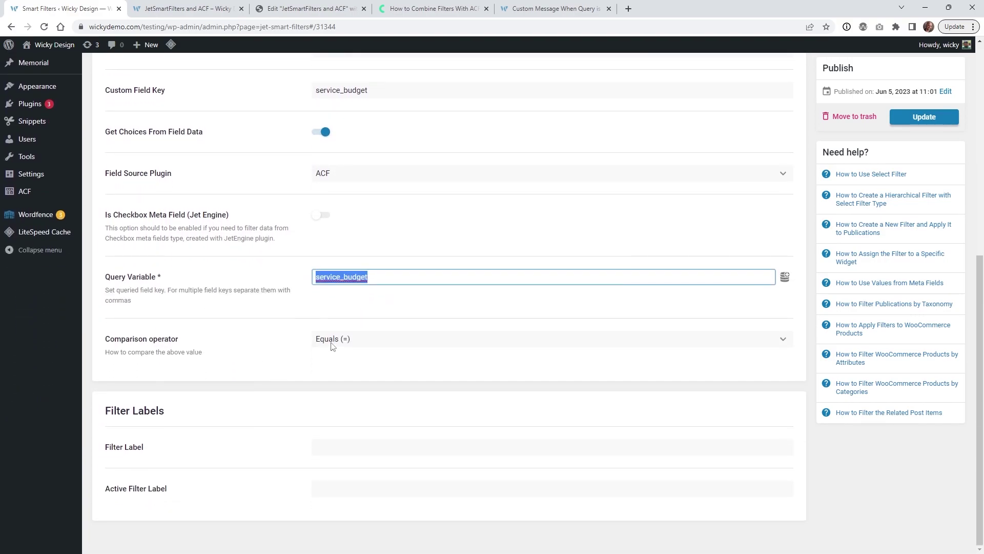
scroll(266, 364, up, 3)
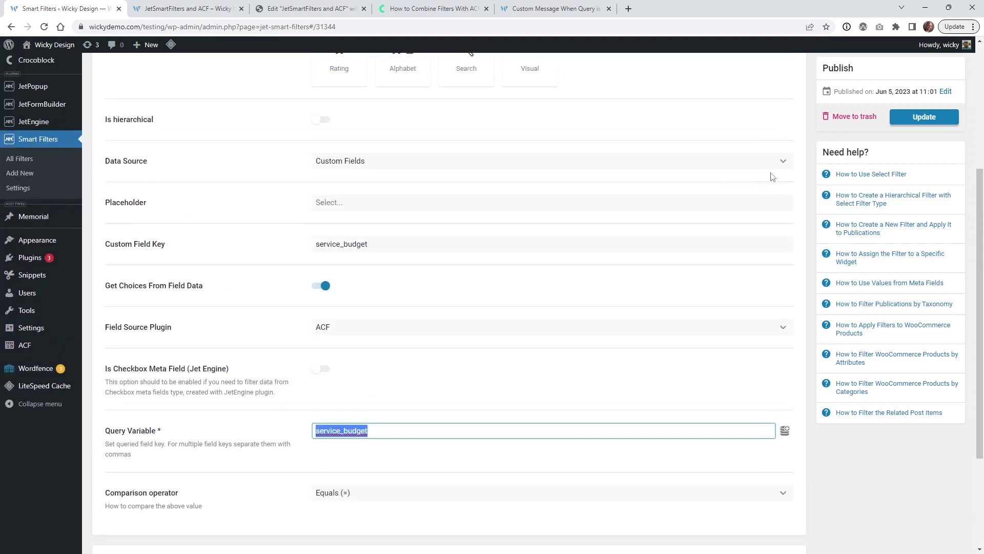
click(924, 117)
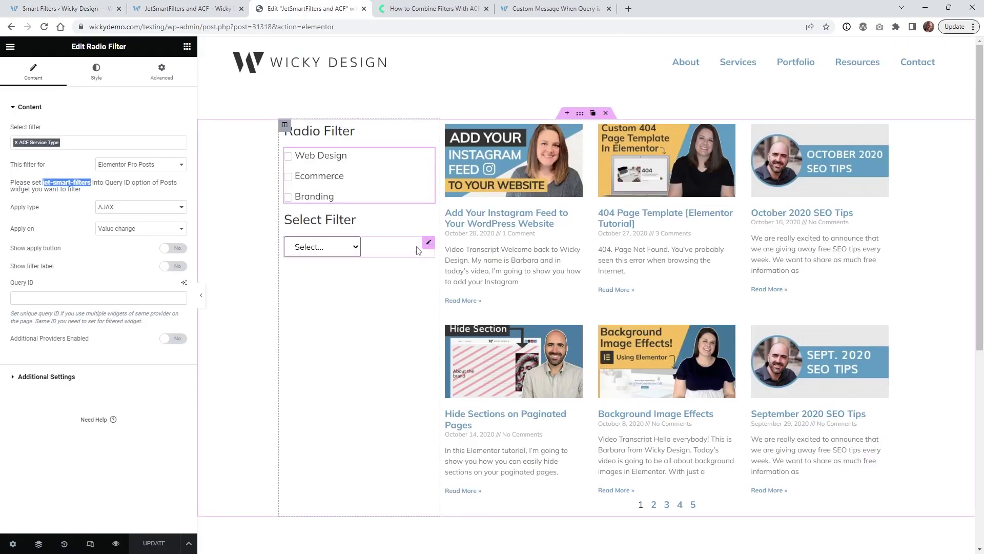
- Check that the Select Filter widget's 'This filter for' setting stays on Elementor Pro Posts
click(428, 243)
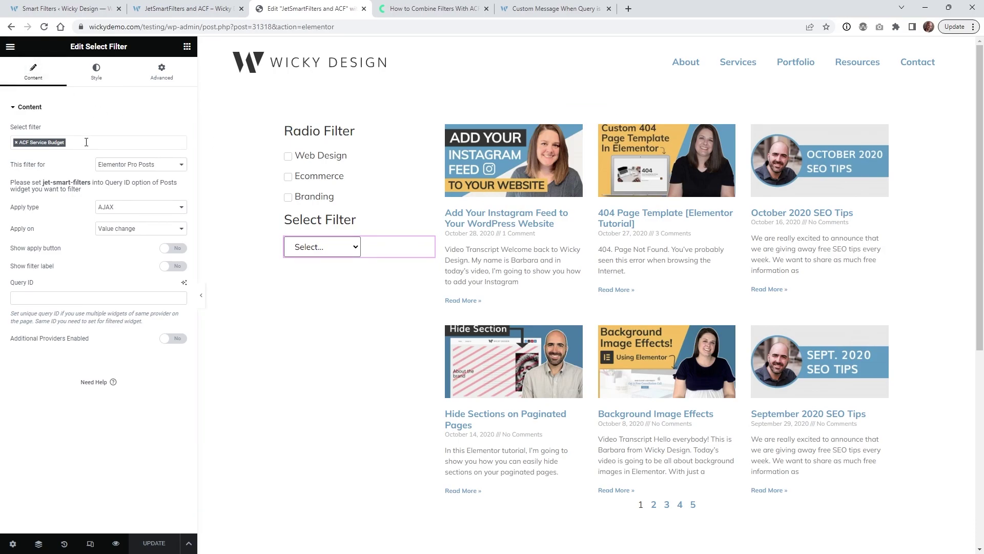
click(118, 165)
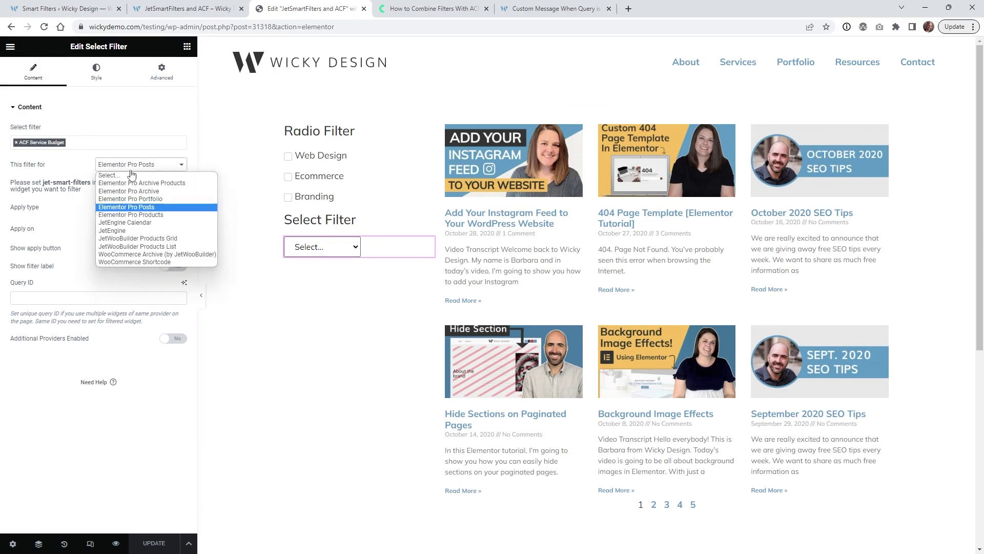
click(63, 190)
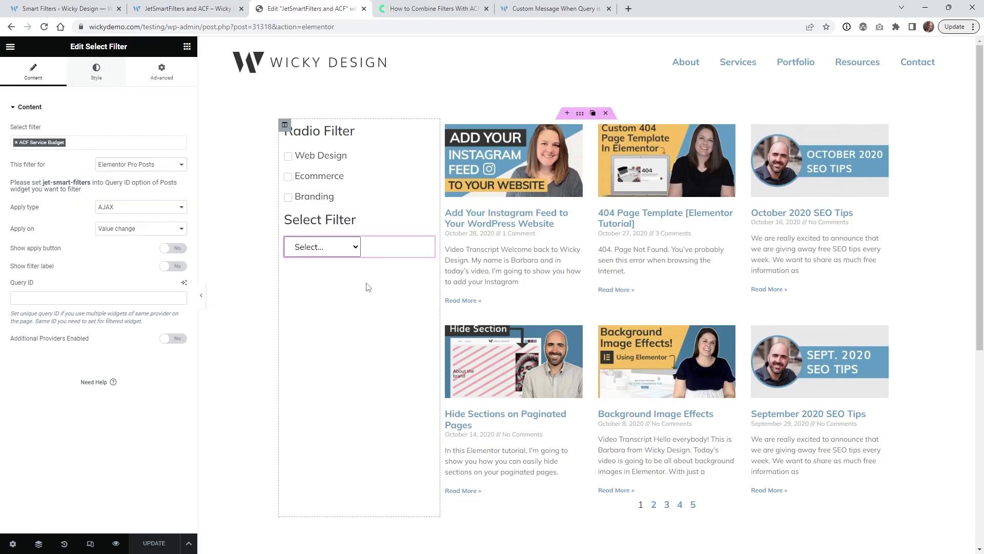
- Filter the front-end posts to the 1k budget, highlight 'No results found.', then switch to the empty-query article
click(210, 6)
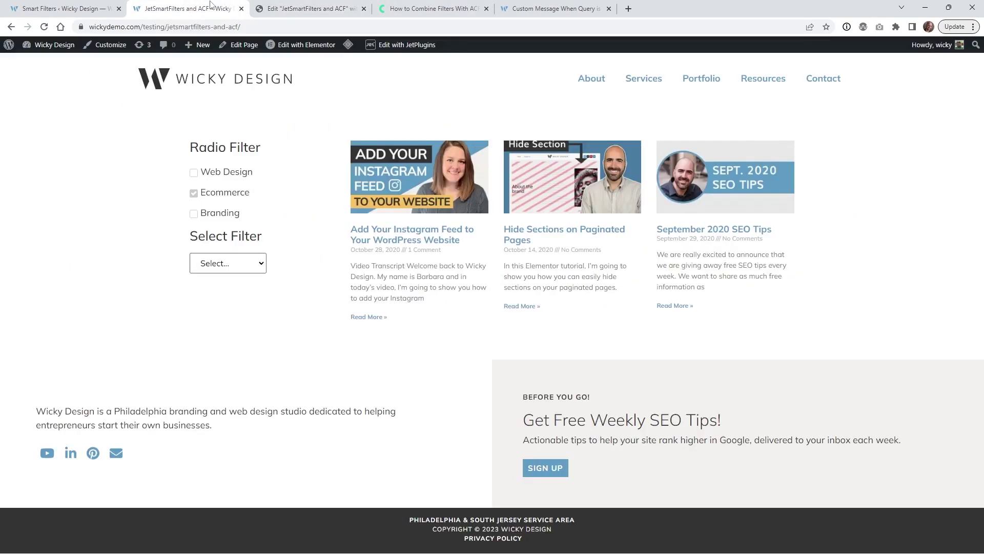
click(237, 264)
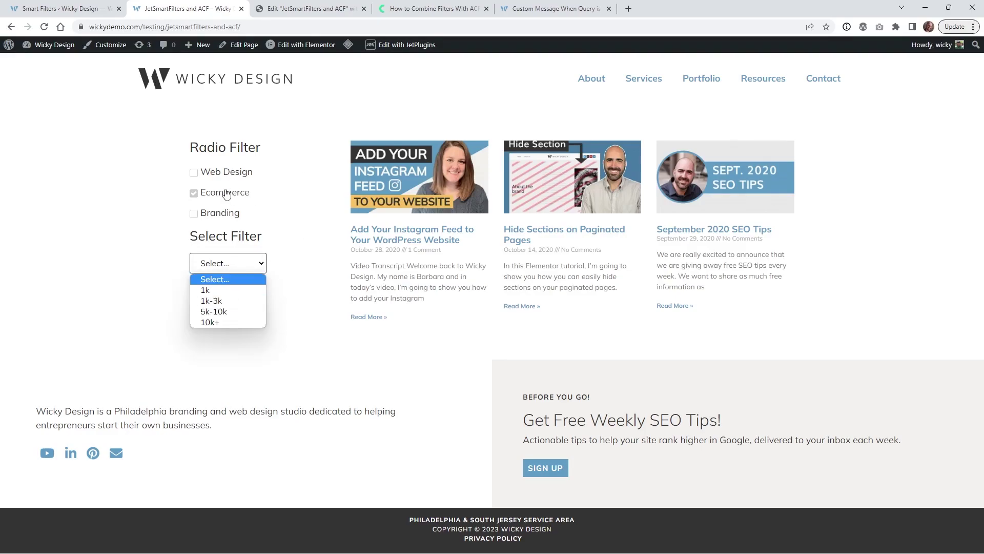
click(237, 294)
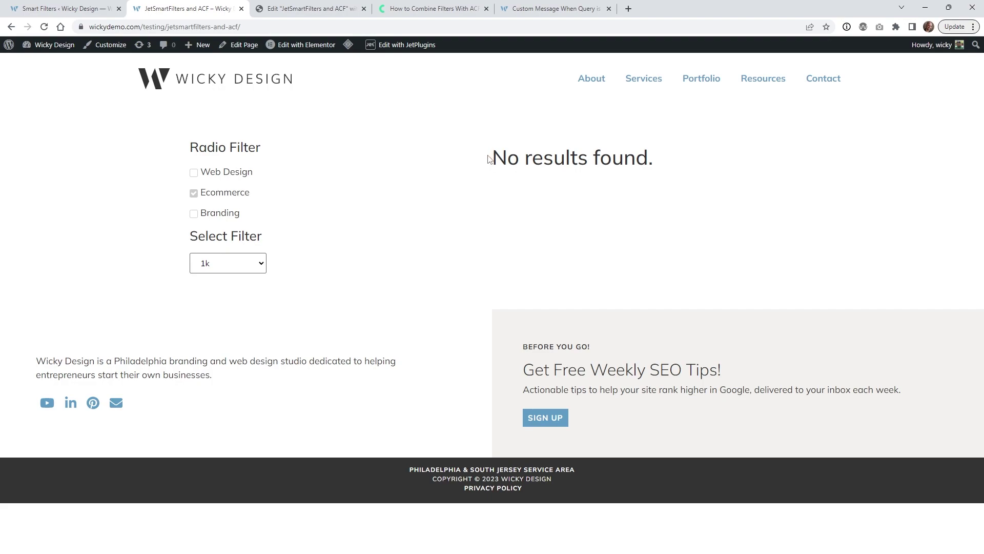
drag(488, 159, 673, 162)
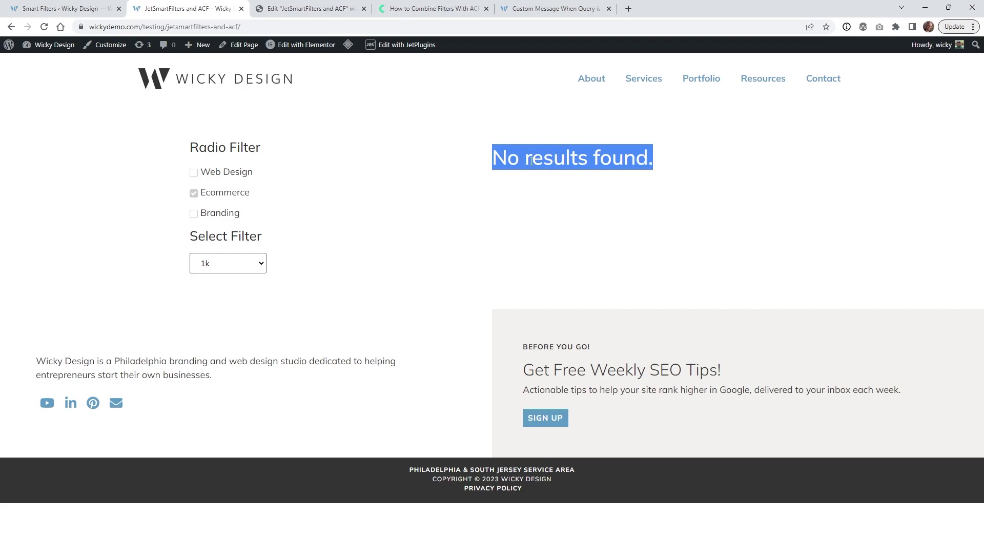
key(ctrl+5)
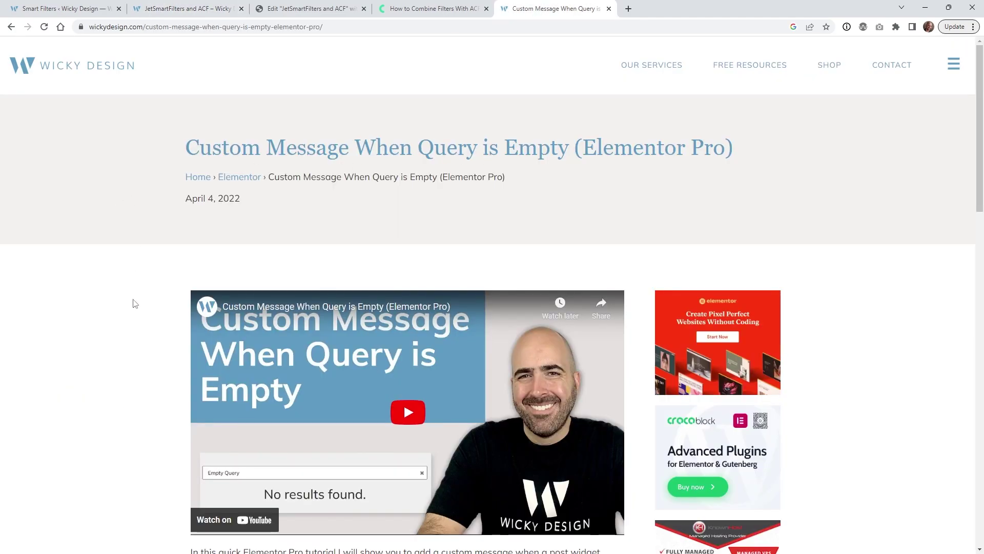
- Scroll the 'Custom Message When Query is Empty' post down to its Function Code snippet
scroll(135, 304, down, 1)
scroll(310, 456, down, 1)
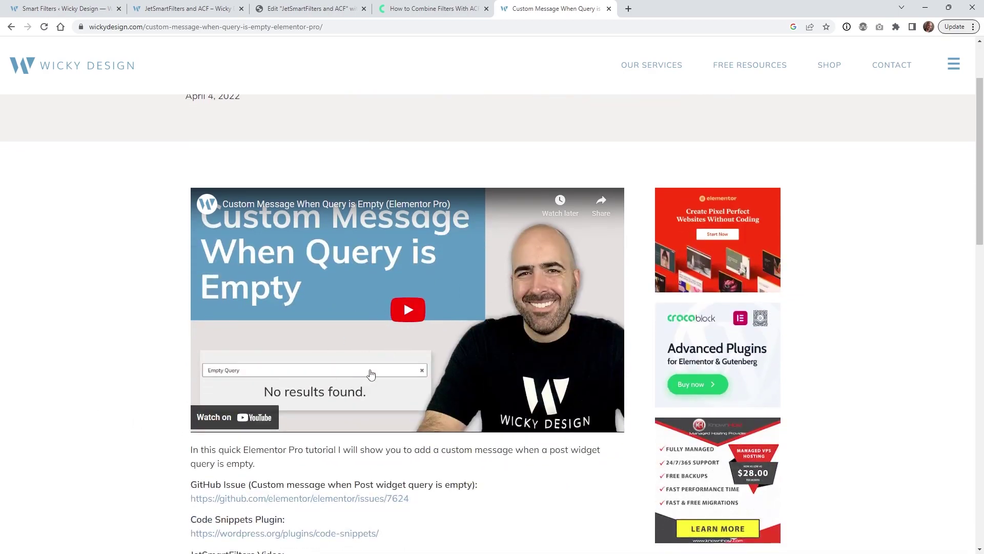
scroll(62, 341, down, 7)
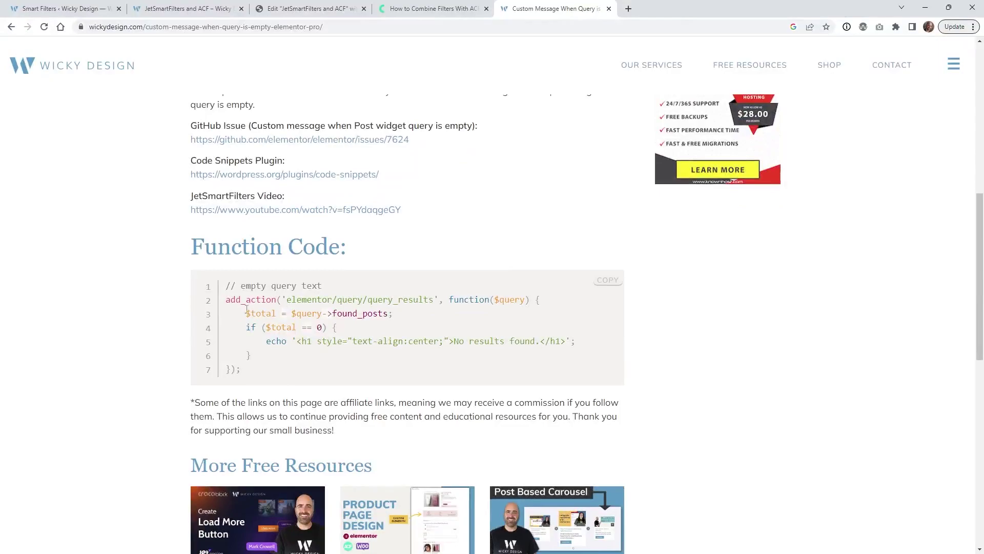
scroll(318, 330, up, 3)
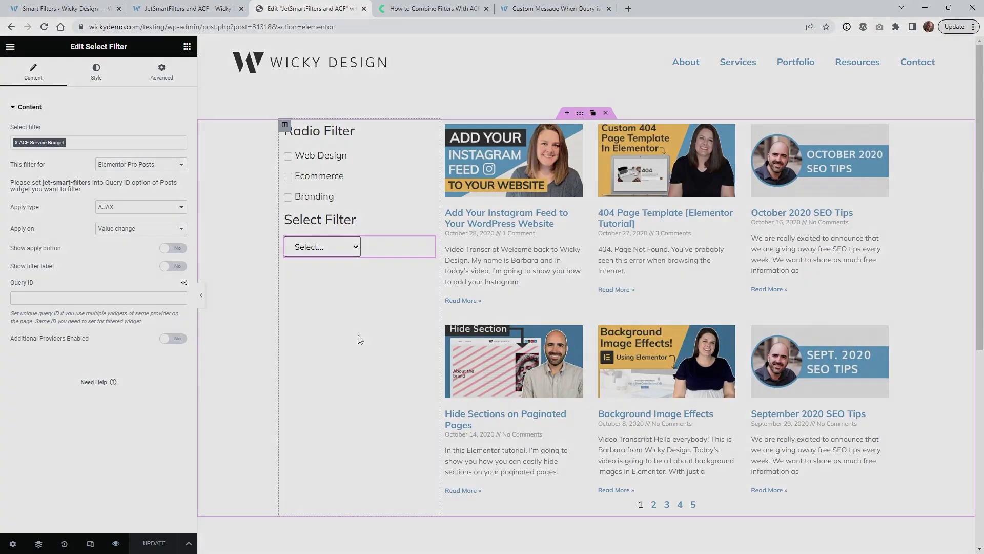